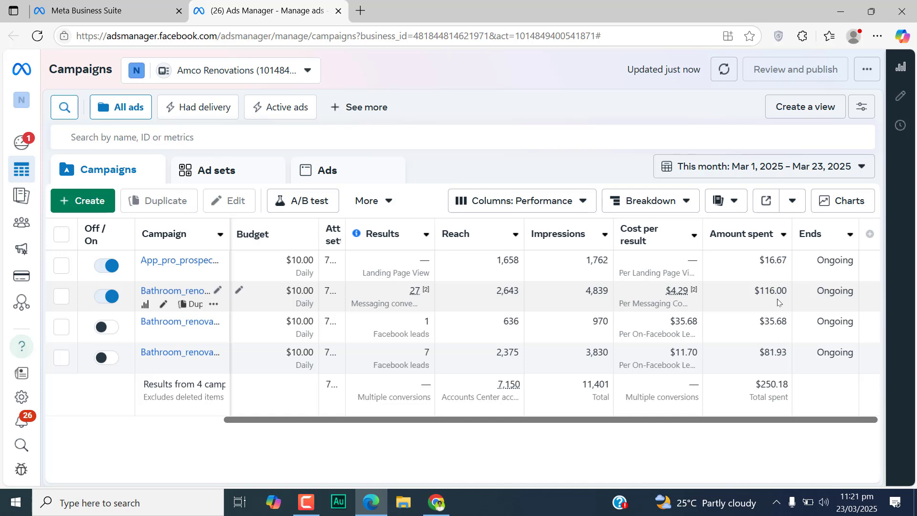
Create a new campaign with the Auction buying type and the Leads objective.
{"action": "left_click", "coordinate": [199, 421]}
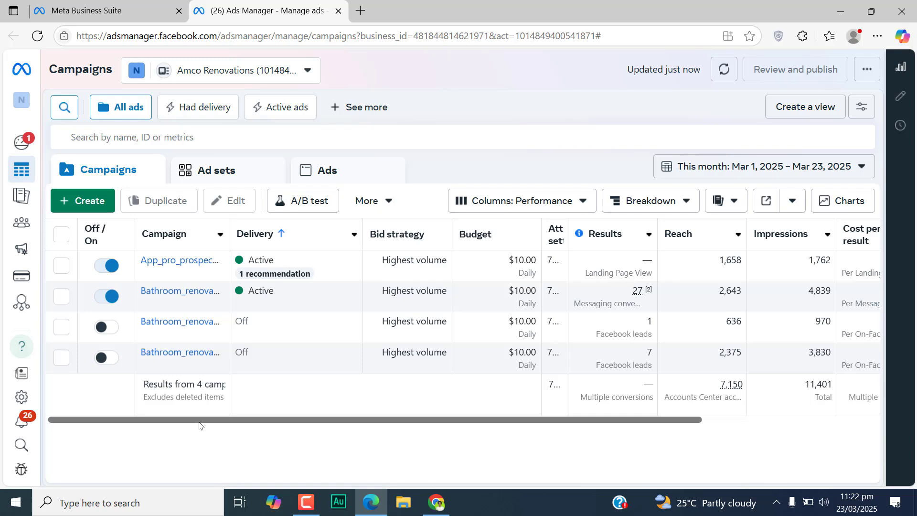
{"action": "left_click", "coordinate": [73, 201]}
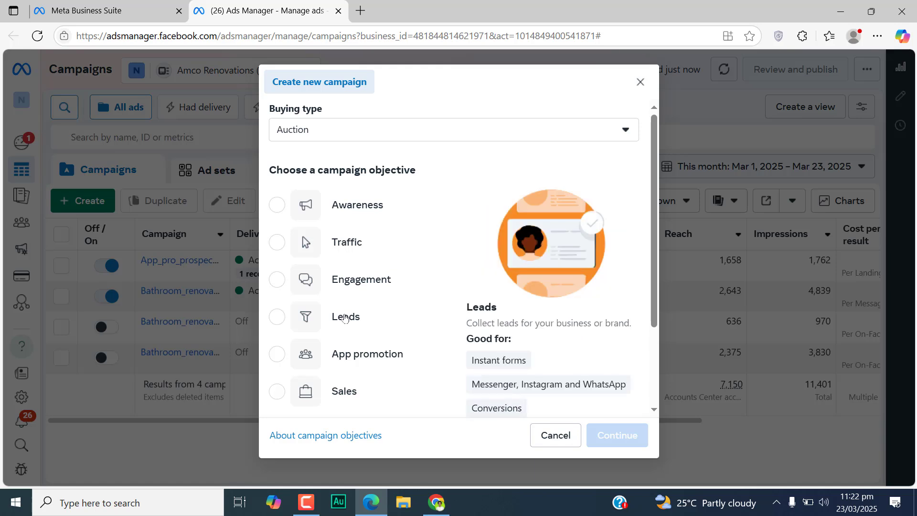
{"action": "left_click", "coordinate": [345, 318]}
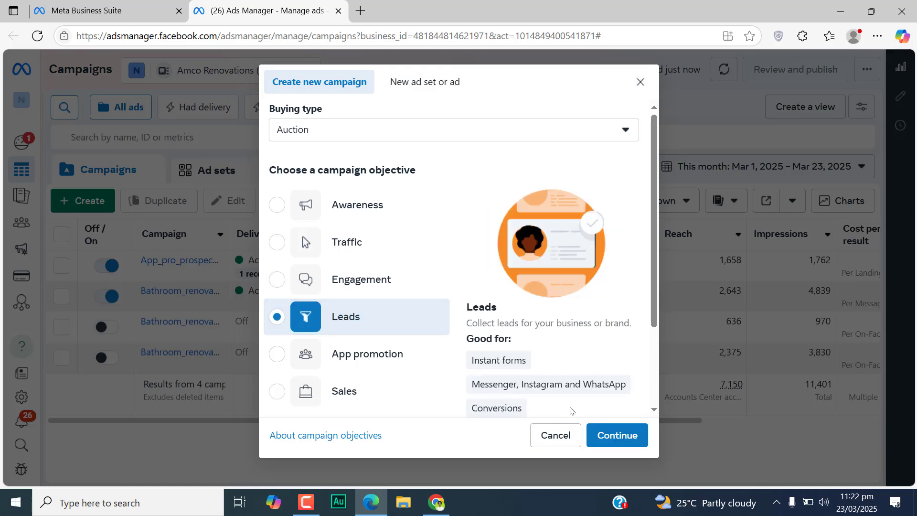
{"action": "left_click", "coordinate": [608, 440]}
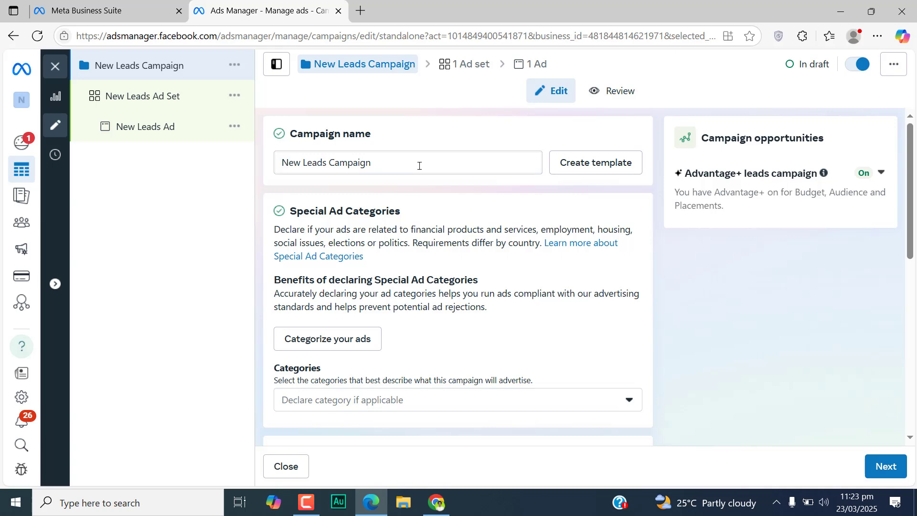
Set the campaign's daily budget to $10.00 and expand the budget strategy options.
{"action": "scroll", "coordinate": [419, 214], "scroll_direction": "down", "scroll_amount": 5}
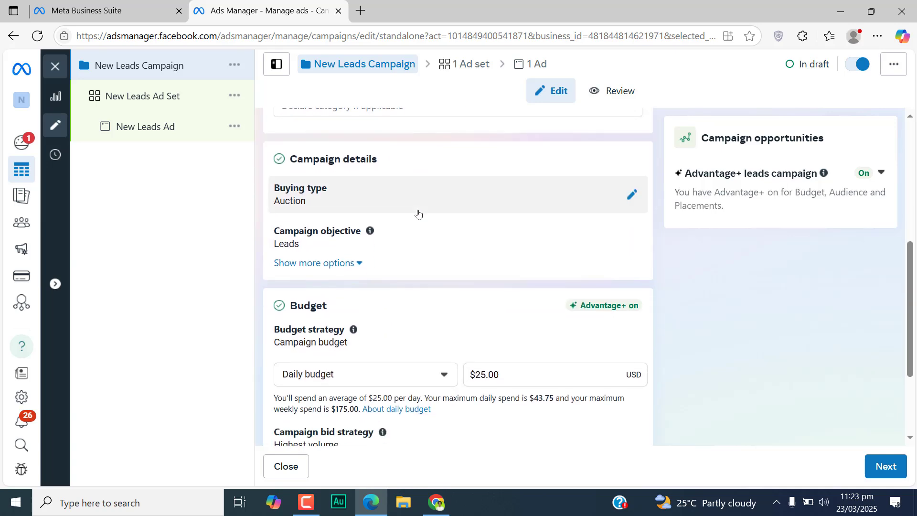
{"action": "scroll", "coordinate": [418, 213], "scroll_direction": "down", "scroll_amount": 2}
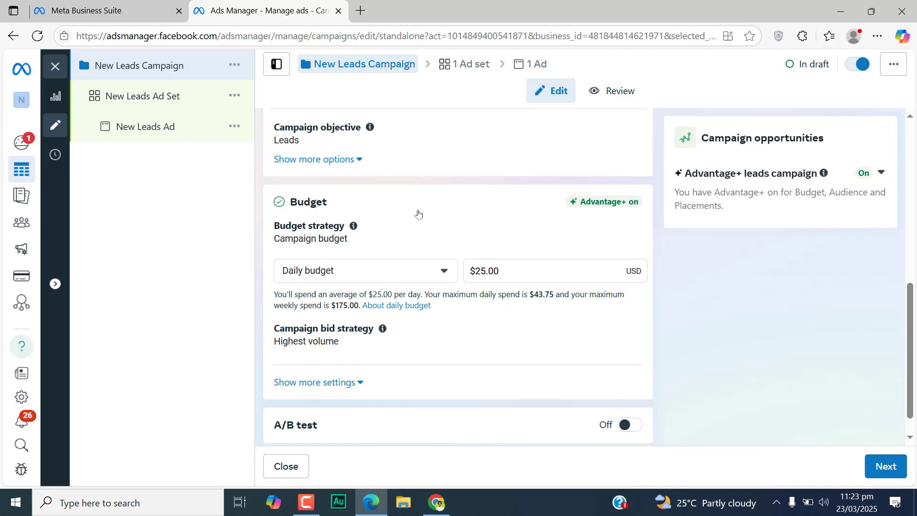
{"action": "left_click", "coordinate": [369, 273]}
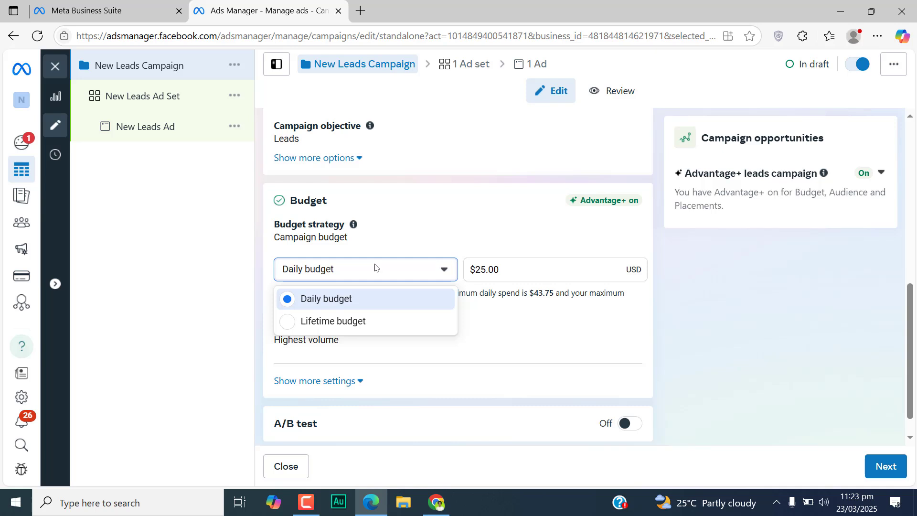
{"action": "left_click", "coordinate": [496, 269]}
{"action": "double_click", "coordinate": [497, 270]}
{"action": "key", "text": "ctrl+a"}
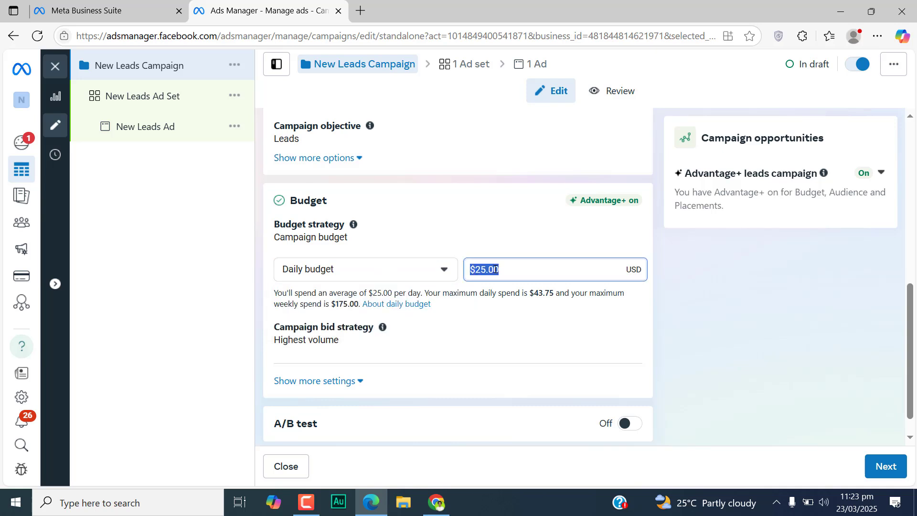
{"action": "type", "text": "10"}
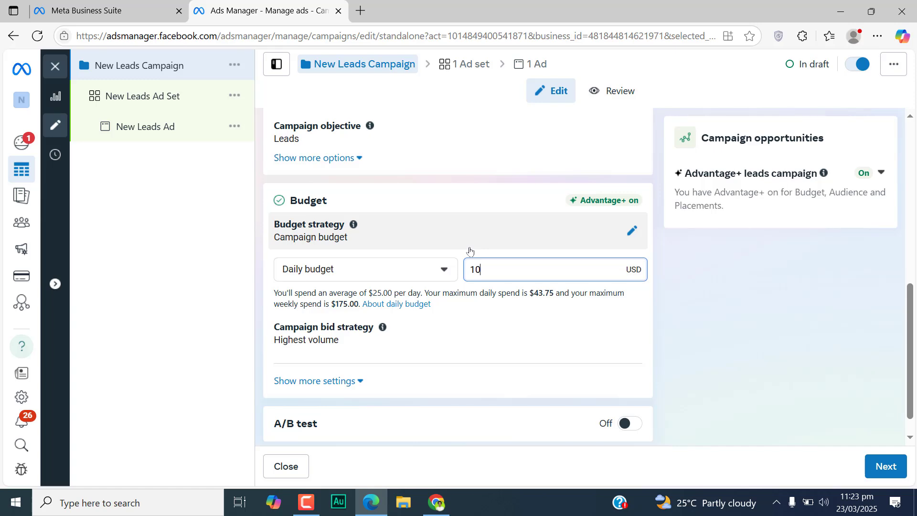
{"action": "left_click", "coordinate": [470, 251]}
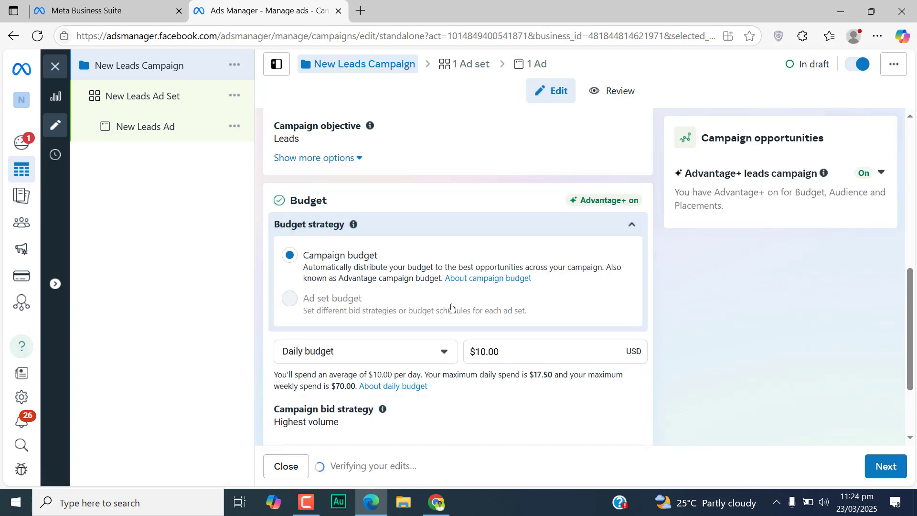
Expand the campaign bid strategy with Highest volume kept, and proceed to the ad set settings.
{"action": "scroll", "coordinate": [451, 307], "scroll_direction": "down", "scroll_amount": 2}
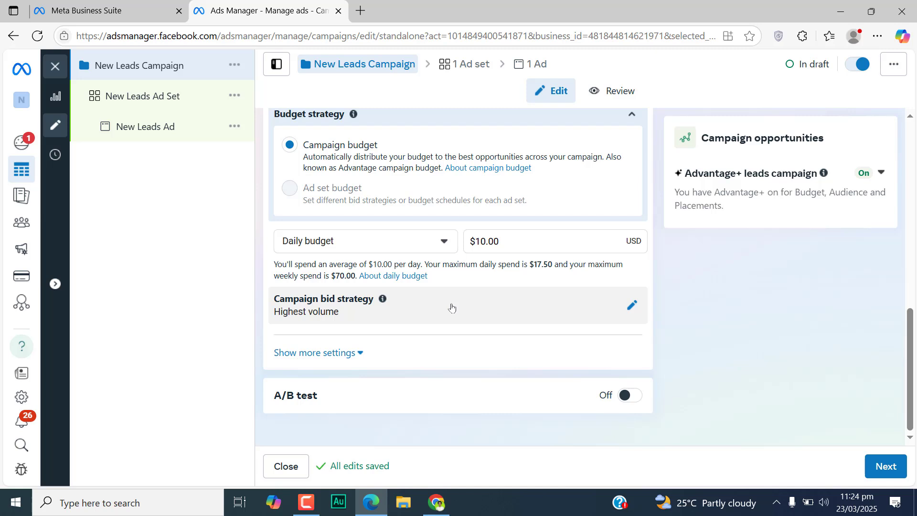
{"action": "left_click", "coordinate": [452, 307]}
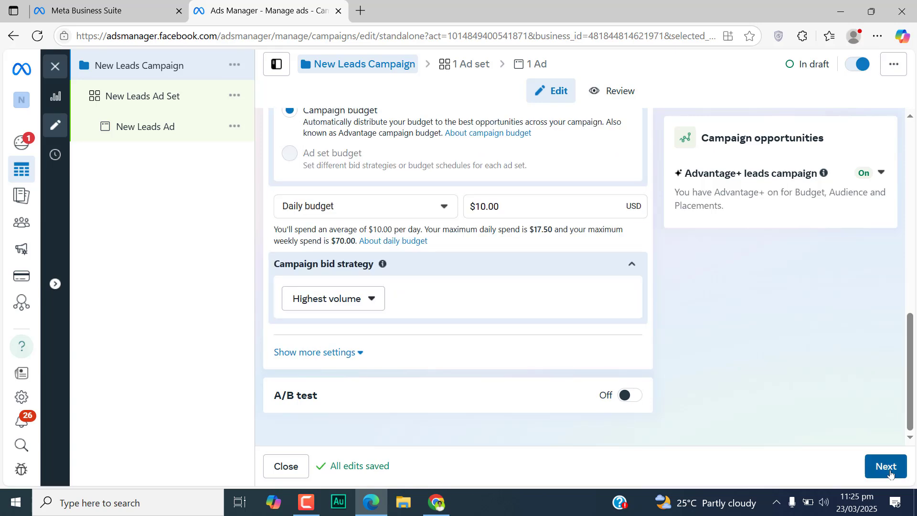
{"action": "left_click", "coordinate": [887, 466]}
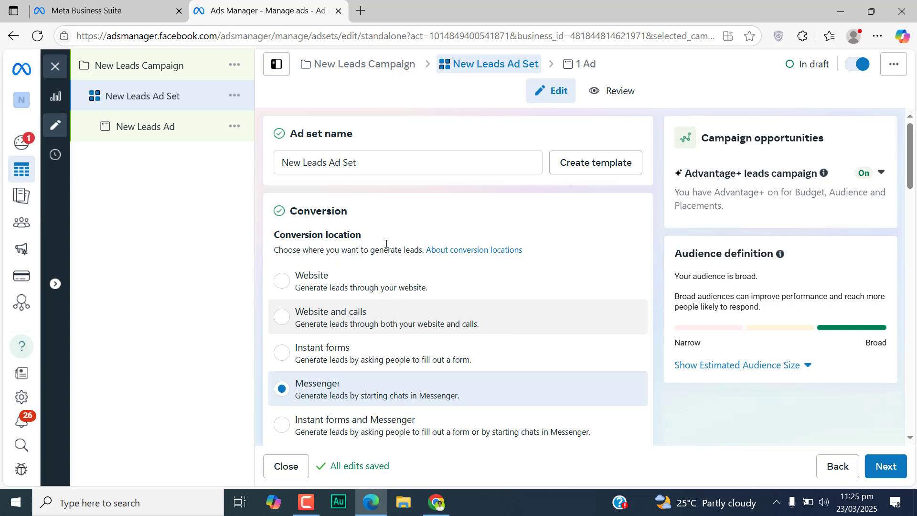
Choose WhatsApp as the ad set's conversion location for generating leads.
{"action": "scroll", "coordinate": [387, 249], "scroll_direction": "down", "scroll_amount": 1}
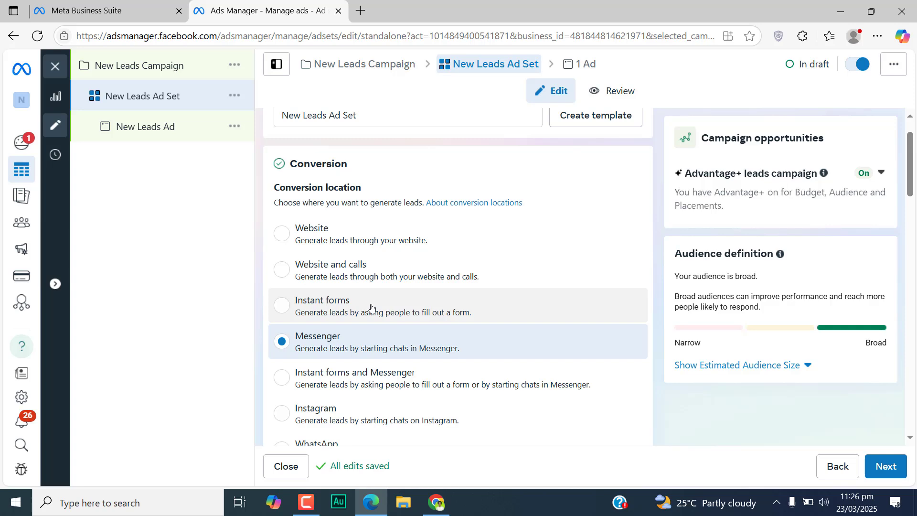
{"action": "scroll", "coordinate": [371, 307], "scroll_direction": "down", "scroll_amount": 2}
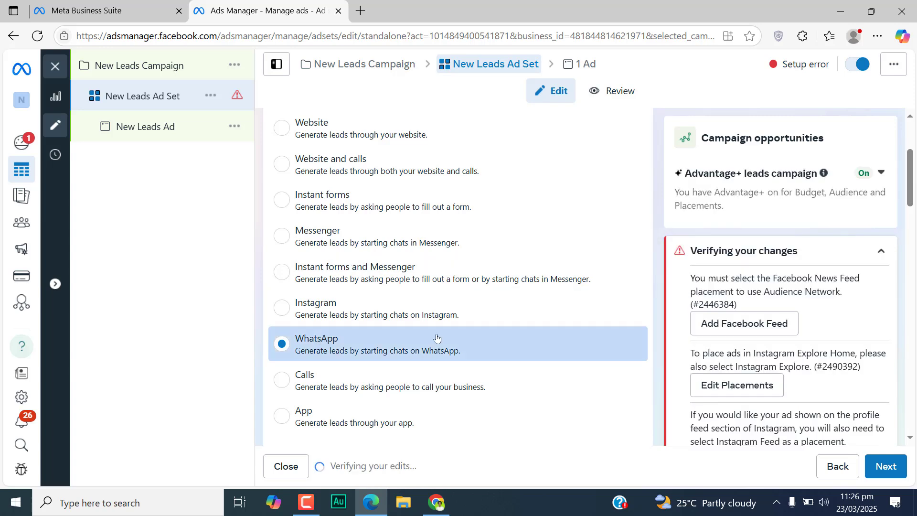
{"action": "scroll", "coordinate": [437, 339], "scroll_direction": "down", "scroll_amount": 3}
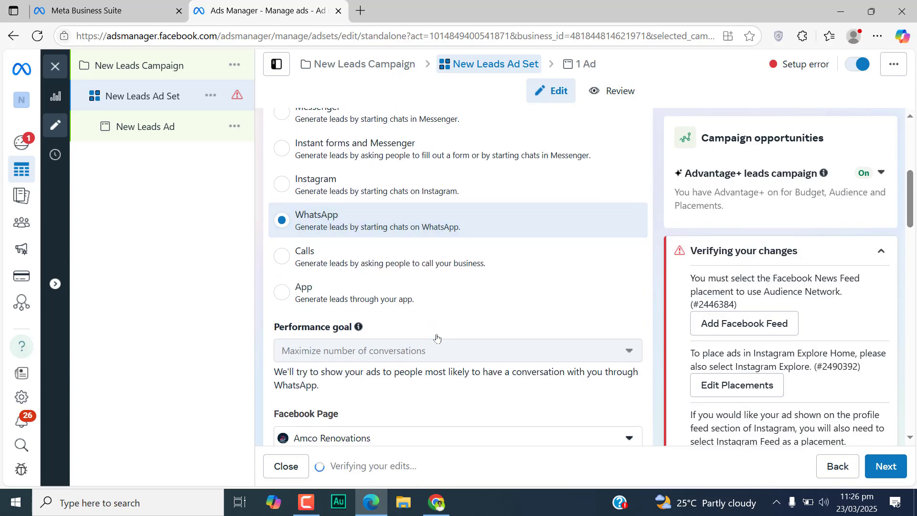
Examine the ad set's schedule, audience controls and location, and the options for creating a new custom or lookalike audience.
{"action": "scroll", "coordinate": [437, 338], "scroll_direction": "down", "scroll_amount": 9}
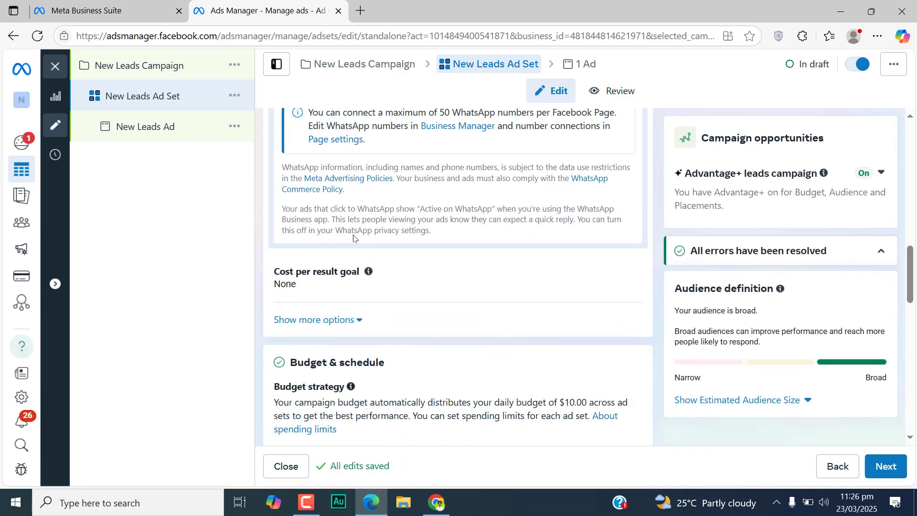
{"action": "scroll", "coordinate": [354, 237], "scroll_direction": "down", "scroll_amount": 10}
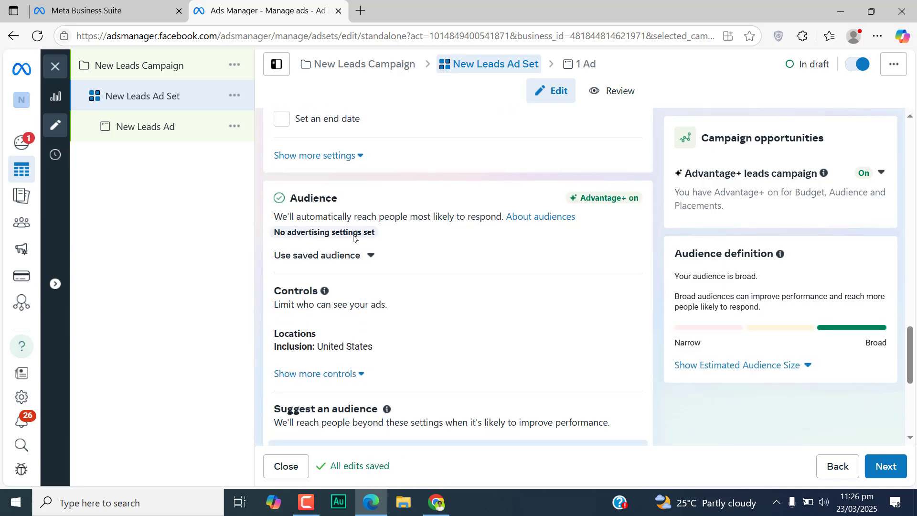
{"action": "scroll", "coordinate": [353, 238], "scroll_direction": "down", "scroll_amount": 3}
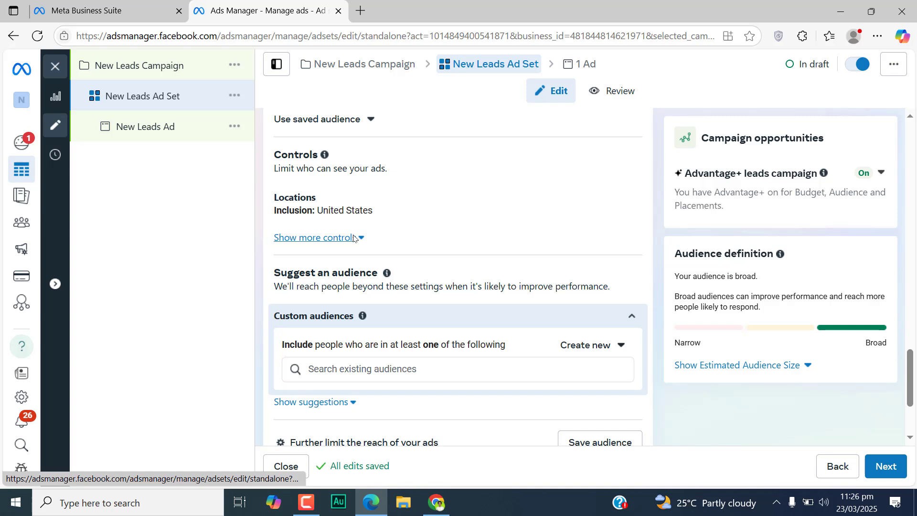
{"action": "scroll", "coordinate": [354, 238], "scroll_direction": "up", "scroll_amount": 2}
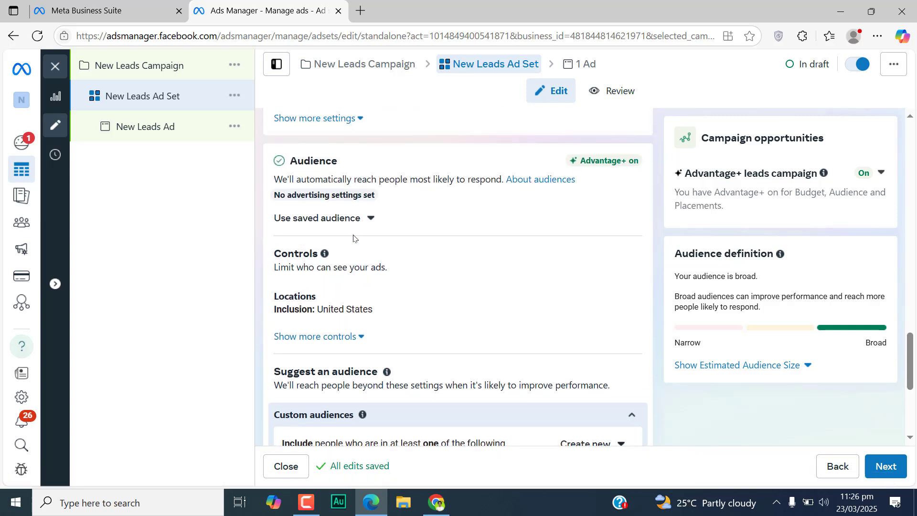
{"action": "scroll", "coordinate": [354, 238], "scroll_direction": "down", "scroll_amount": 3}
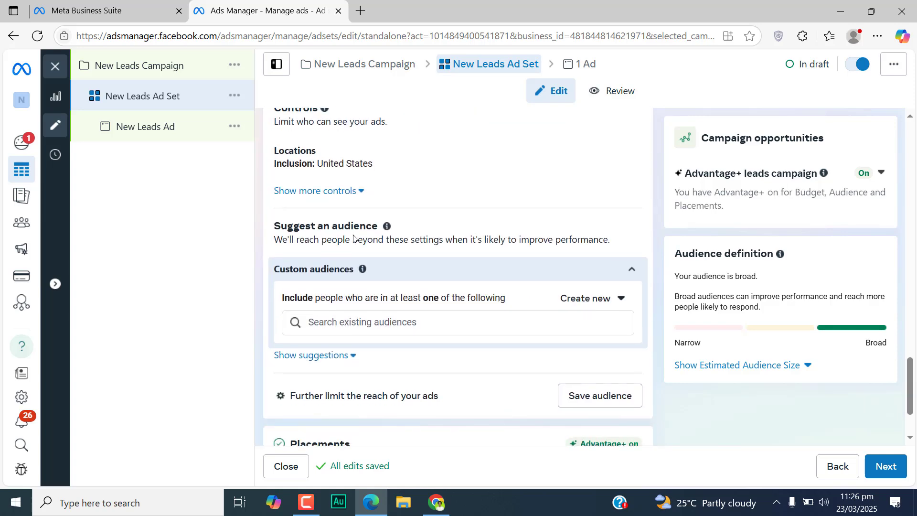
{"action": "scroll", "coordinate": [413, 199], "scroll_direction": "down", "scroll_amount": 1}
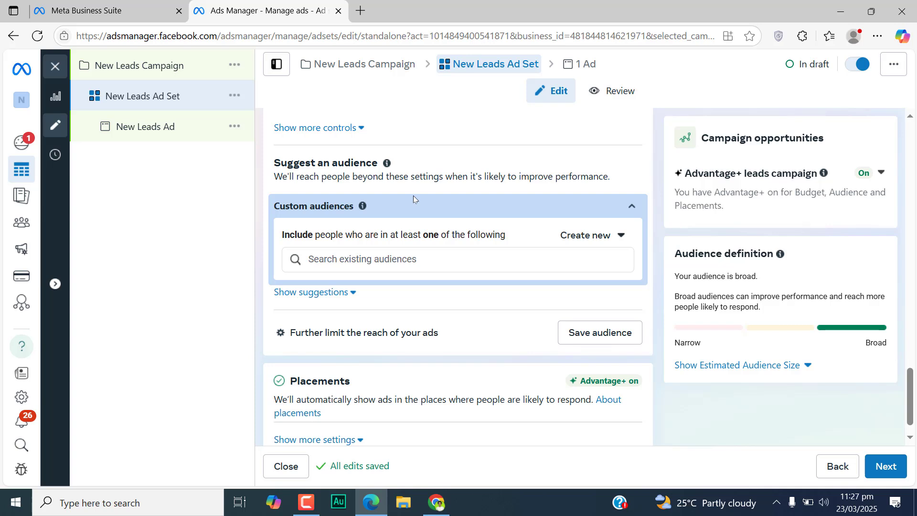
{"action": "left_click", "coordinate": [591, 235]}
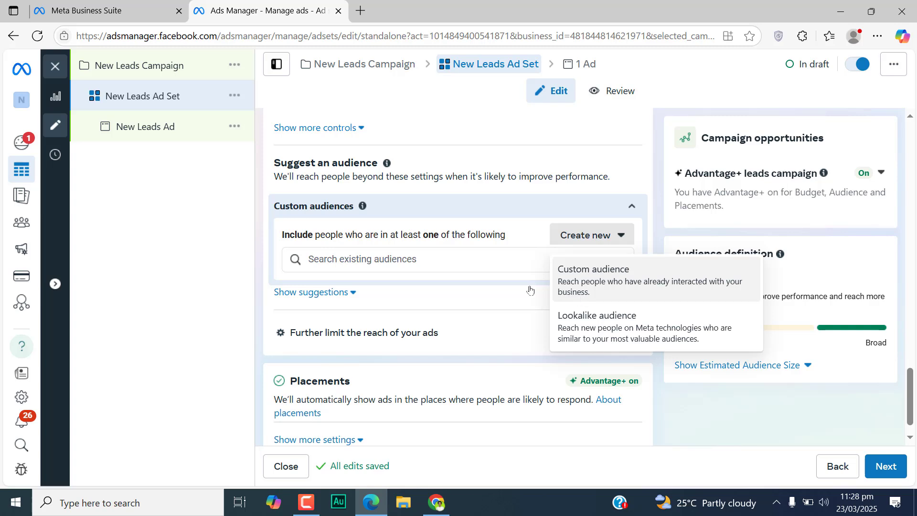
{"action": "scroll", "coordinate": [436, 276], "scroll_direction": "up", "scroll_amount": 3}
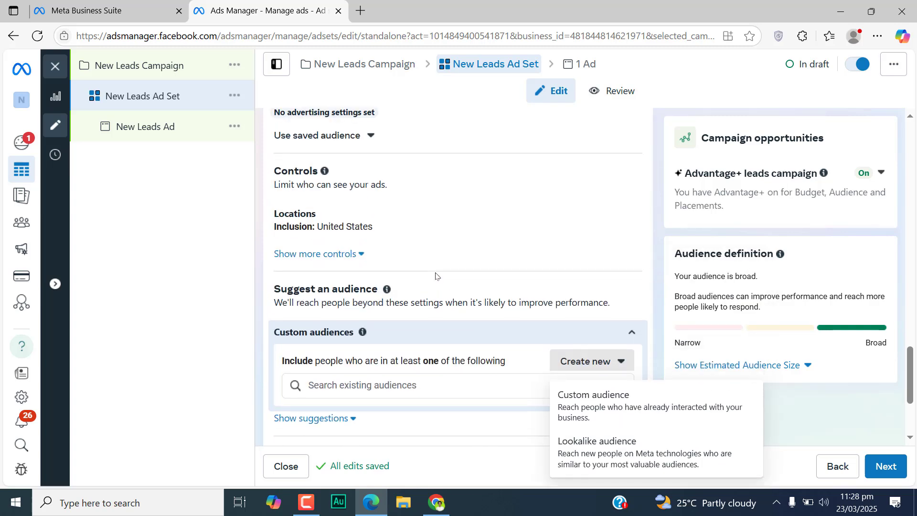
{"action": "scroll", "coordinate": [436, 275], "scroll_direction": "up", "scroll_amount": 2}
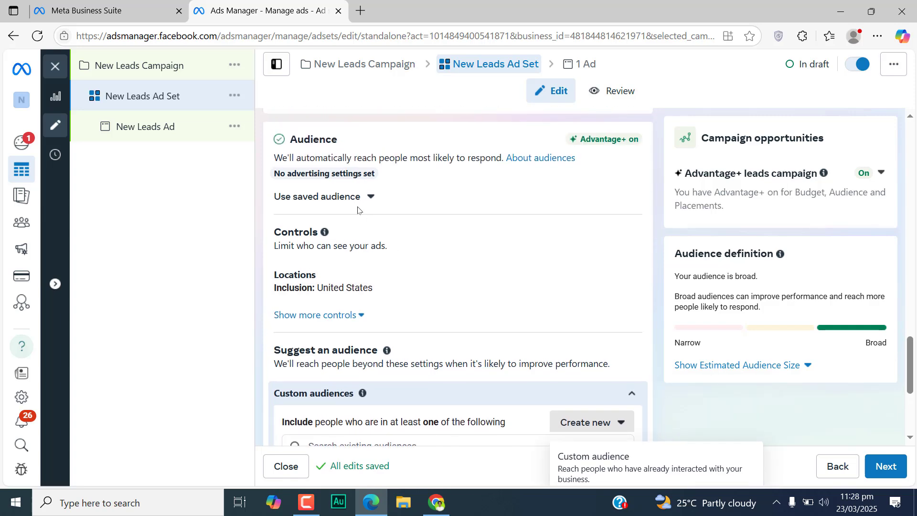
Show the audience suggestions and add the interest "Home repair (home improvement)" to detailed targeting.
{"action": "scroll", "coordinate": [419, 206], "scroll_direction": "down", "scroll_amount": 1}
{"action": "scroll", "coordinate": [419, 206], "scroll_direction": "down", "scroll_amount": 2}
{"action": "left_click", "coordinate": [342, 309]}
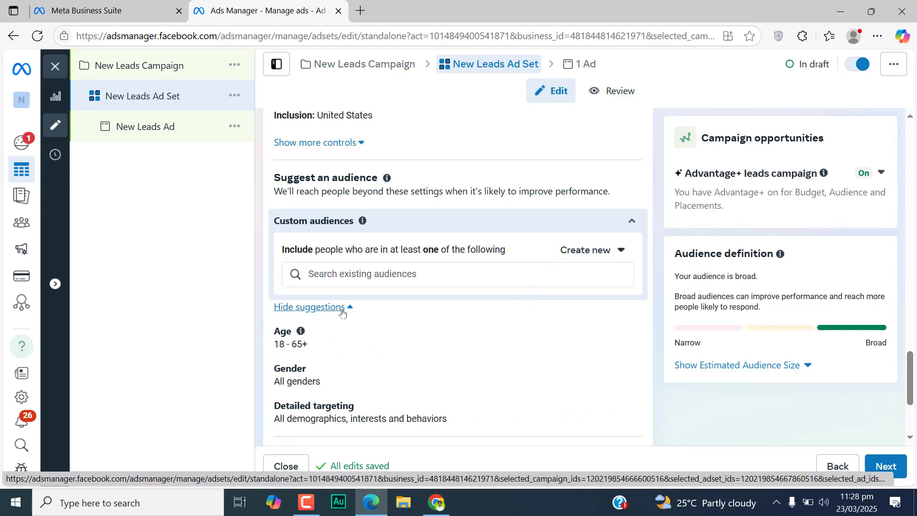
{"action": "scroll", "coordinate": [342, 313], "scroll_direction": "down", "scroll_amount": 3}
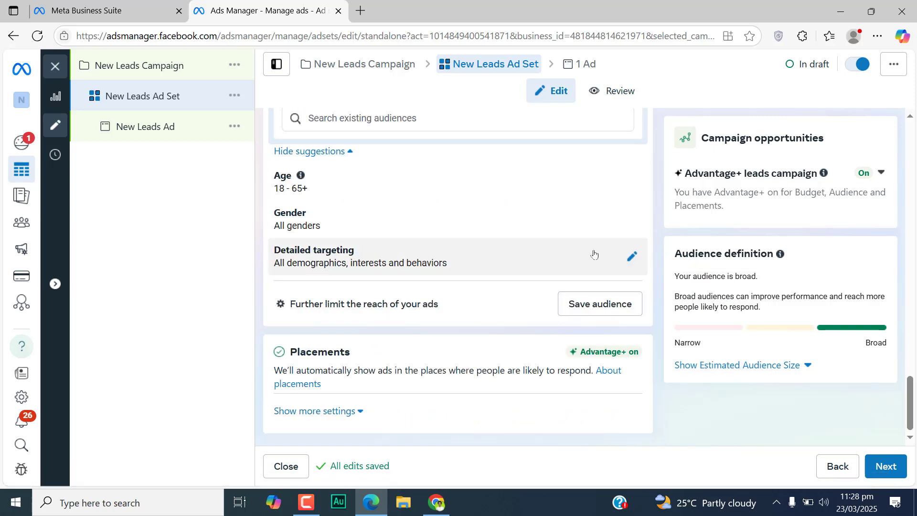
{"action": "left_click", "coordinate": [631, 259]}
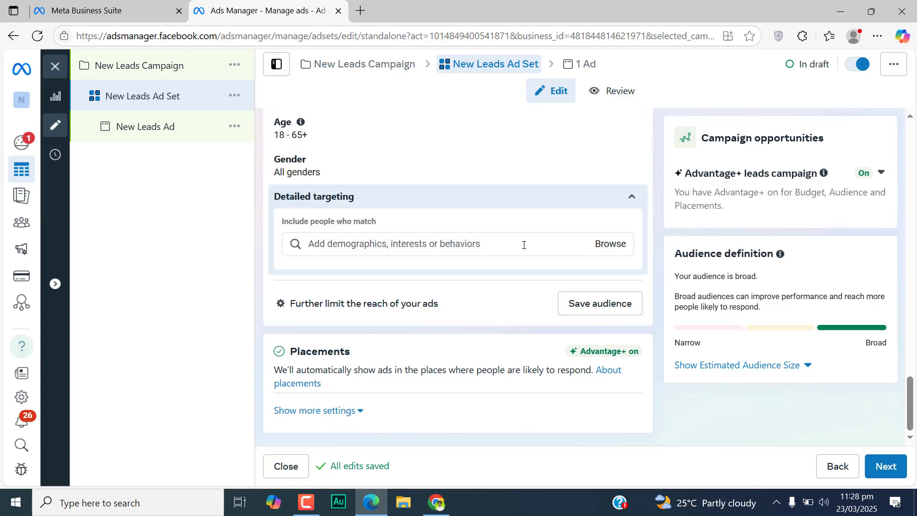
{"action": "left_click", "coordinate": [518, 246]}
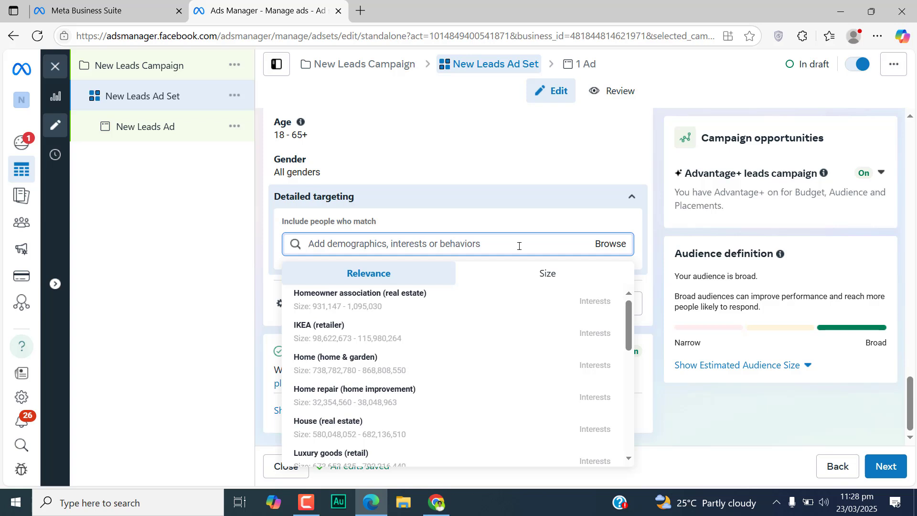
{"action": "left_click", "coordinate": [425, 392]}
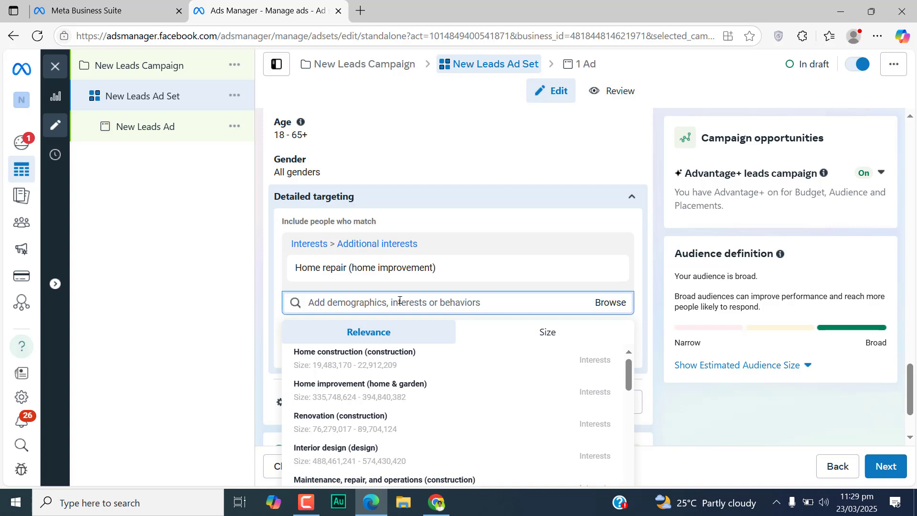
Look through the further suggested interests for detailed targeting, glance at ChatGPT in the other browser, and close the suggestion list.
{"action": "scroll", "coordinate": [400, 300], "scroll_direction": "down", "scroll_amount": 3}
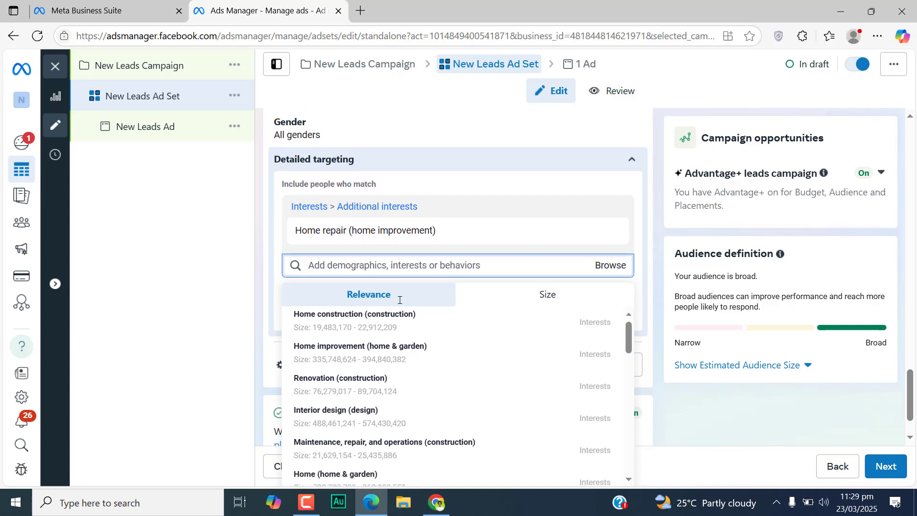
{"action": "scroll", "coordinate": [394, 325], "scroll_direction": "down", "scroll_amount": 3}
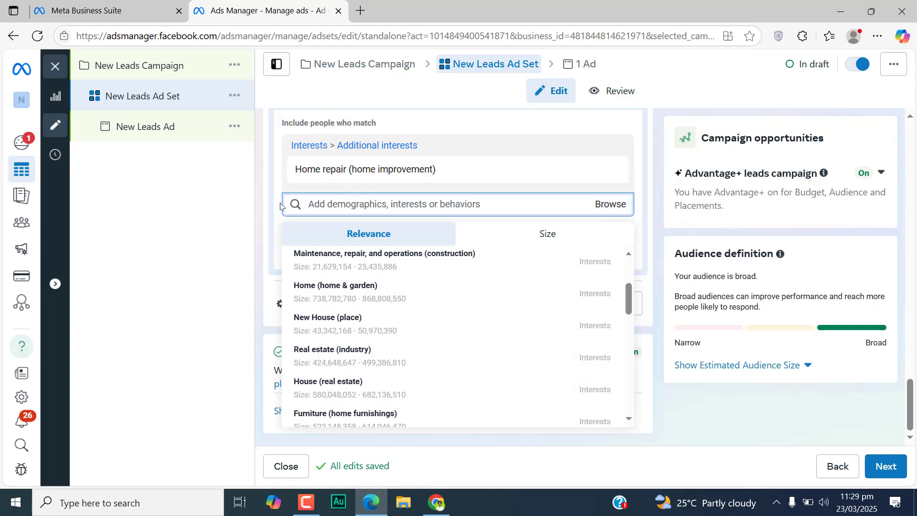
{"action": "key", "text": "alt+Tab"}
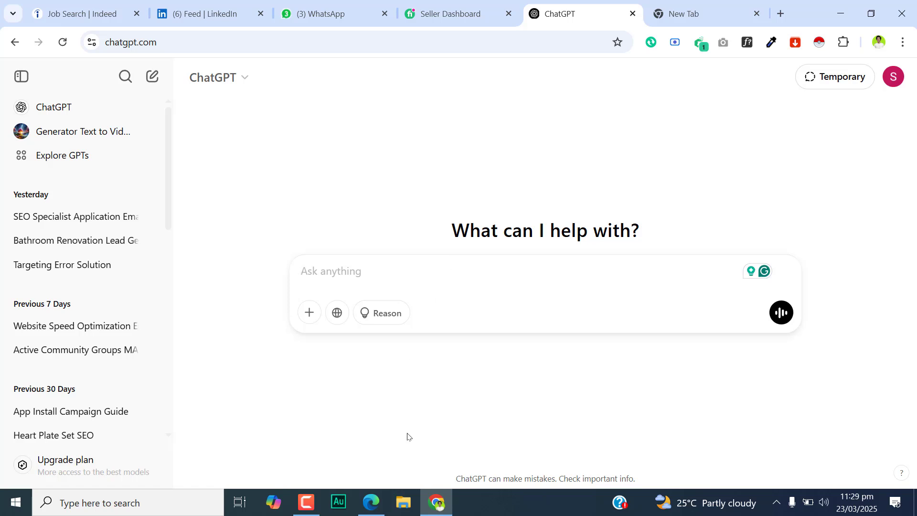
{"action": "left_click", "coordinate": [374, 501]}
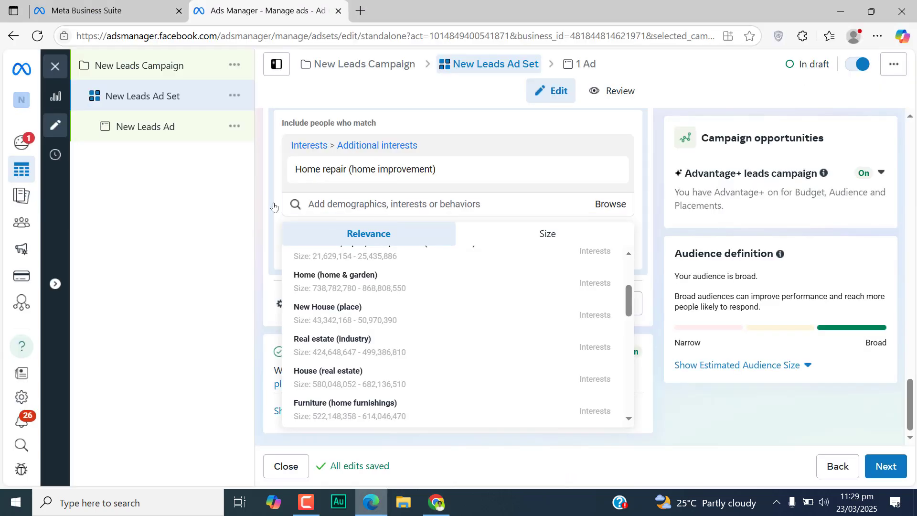
{"action": "left_click", "coordinate": [269, 186]}
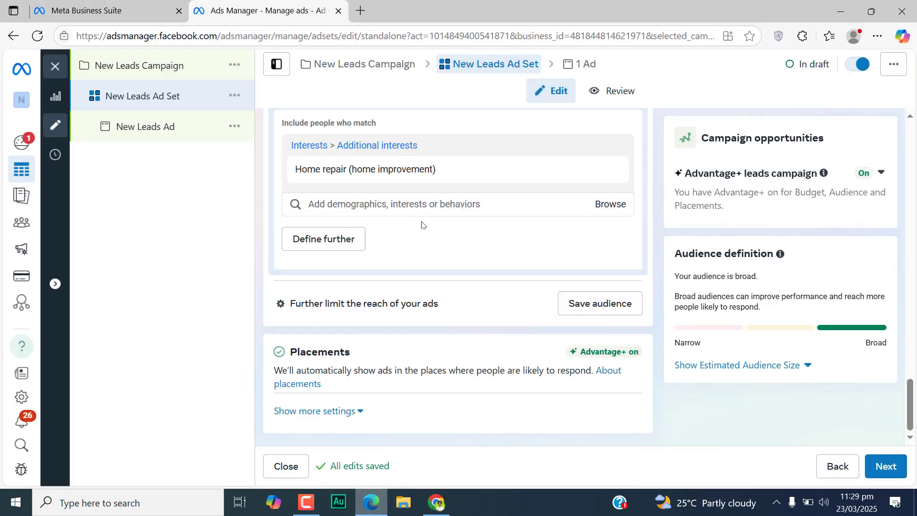
Check the detailed targeting, continue from the ad set to the New Leads Ad, and turn on its ad preview.
{"action": "scroll", "coordinate": [419, 224], "scroll_direction": "up", "scroll_amount": 2}
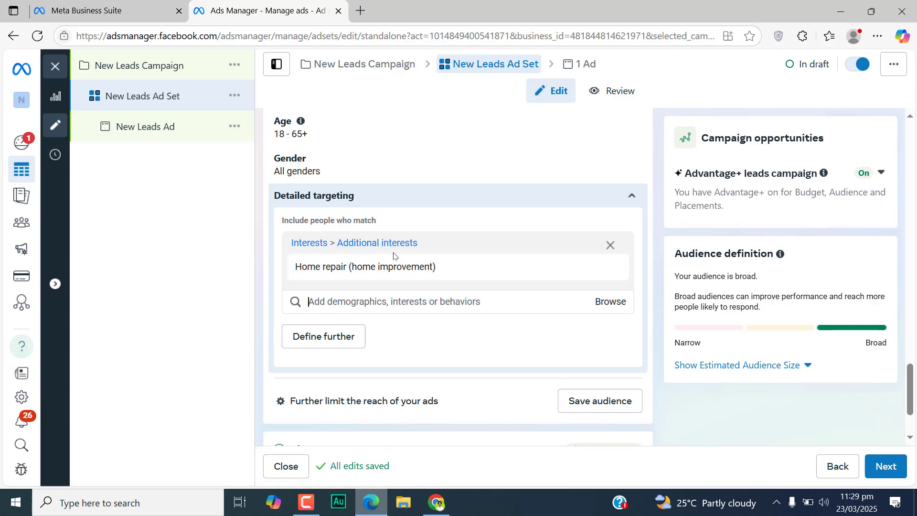
{"action": "scroll", "coordinate": [394, 256], "scroll_direction": "down", "scroll_amount": 2}
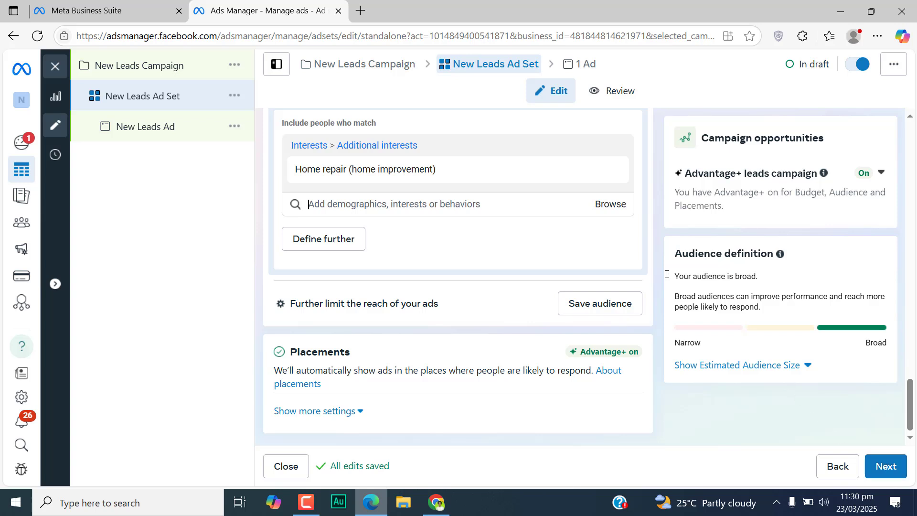
{"action": "left_click", "coordinate": [874, 470]}
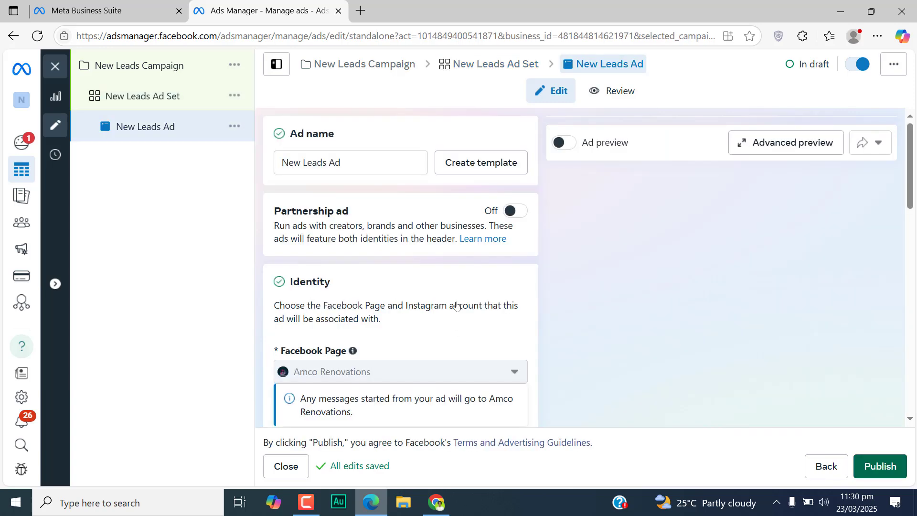
{"action": "scroll", "coordinate": [456, 306], "scroll_direction": "down", "scroll_amount": 10}
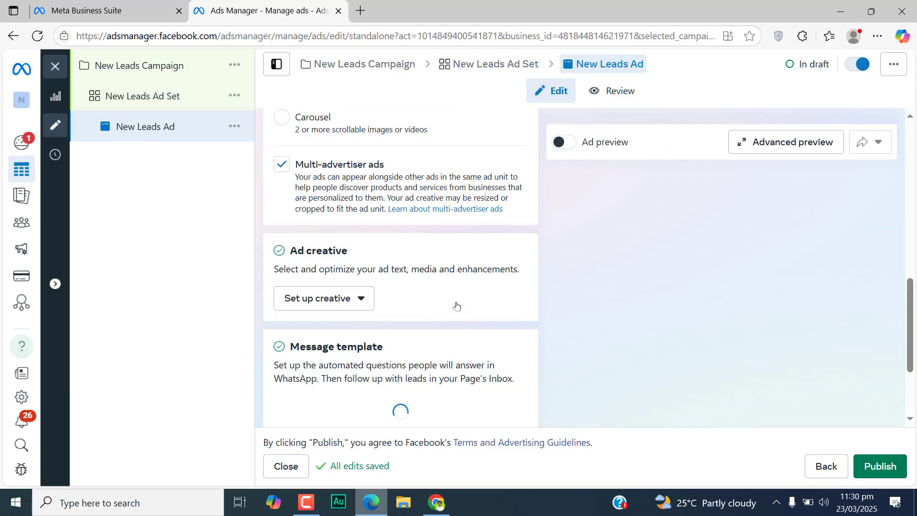
{"action": "scroll", "coordinate": [456, 306], "scroll_direction": "up", "scroll_amount": 3}
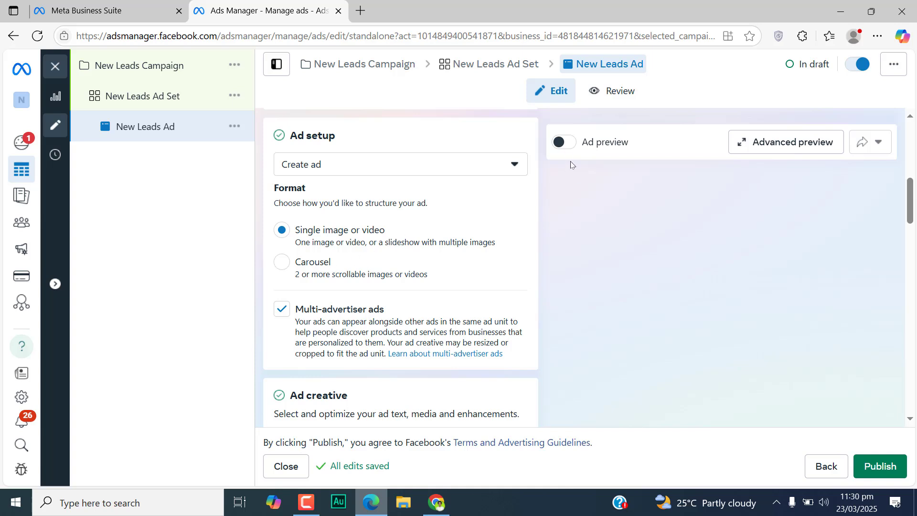
{"action": "left_click", "coordinate": [561, 143]}
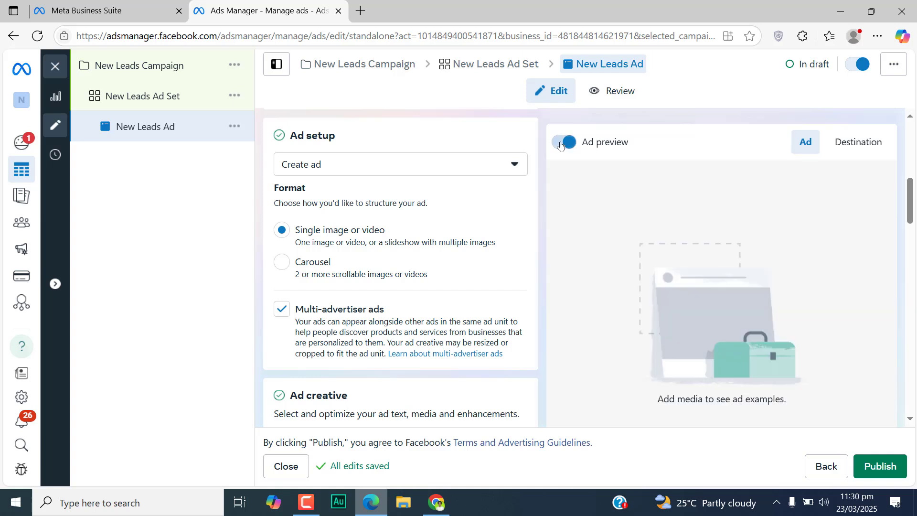
Start setting up the ad creative as a video ad and go to its media selection.
{"action": "scroll", "coordinate": [488, 209], "scroll_direction": "down", "scroll_amount": 3}
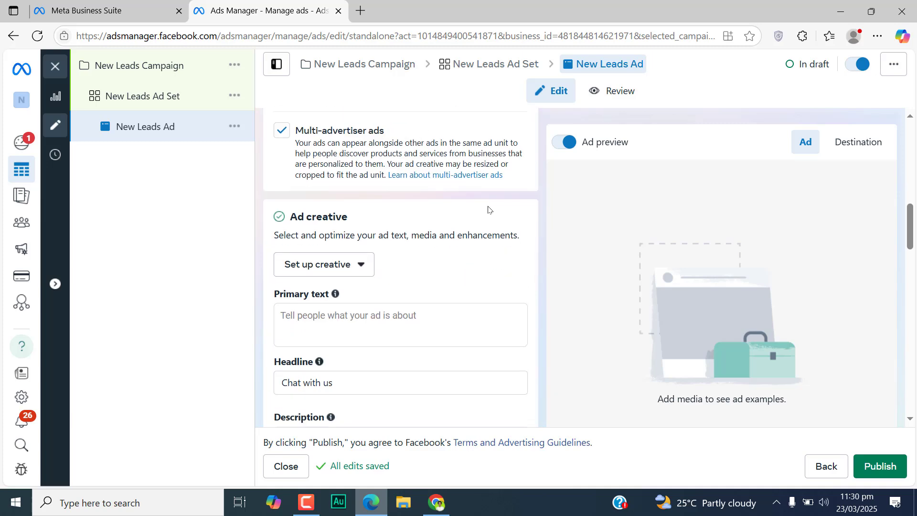
{"action": "scroll", "coordinate": [488, 209], "scroll_direction": "down", "scroll_amount": 1}
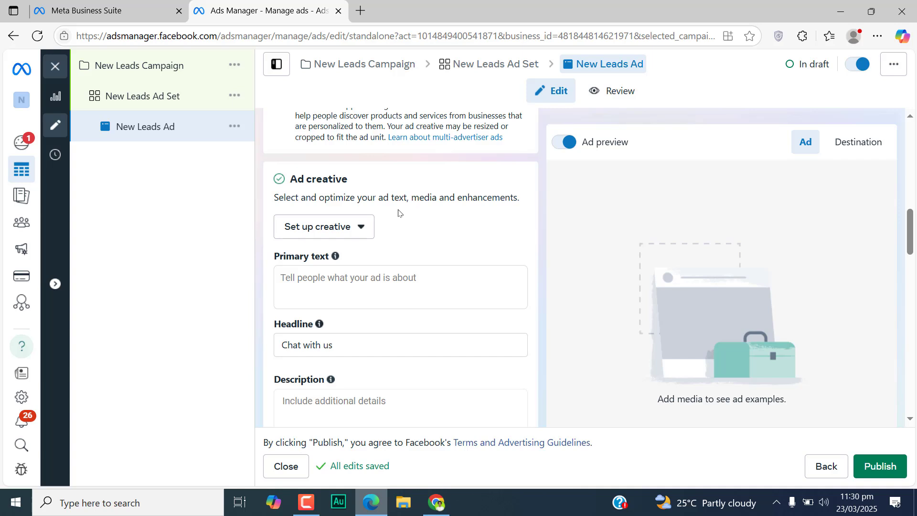
{"action": "left_click", "coordinate": [364, 229]}
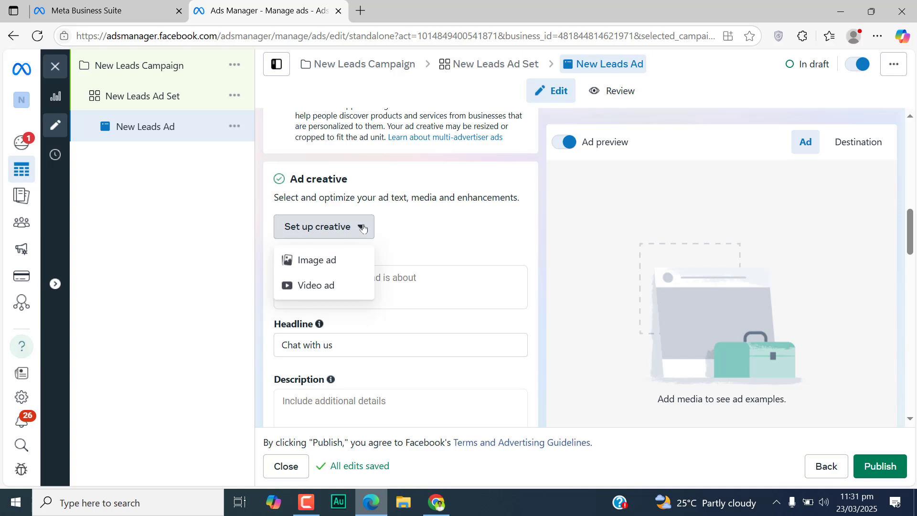
{"action": "left_click", "coordinate": [347, 280]}
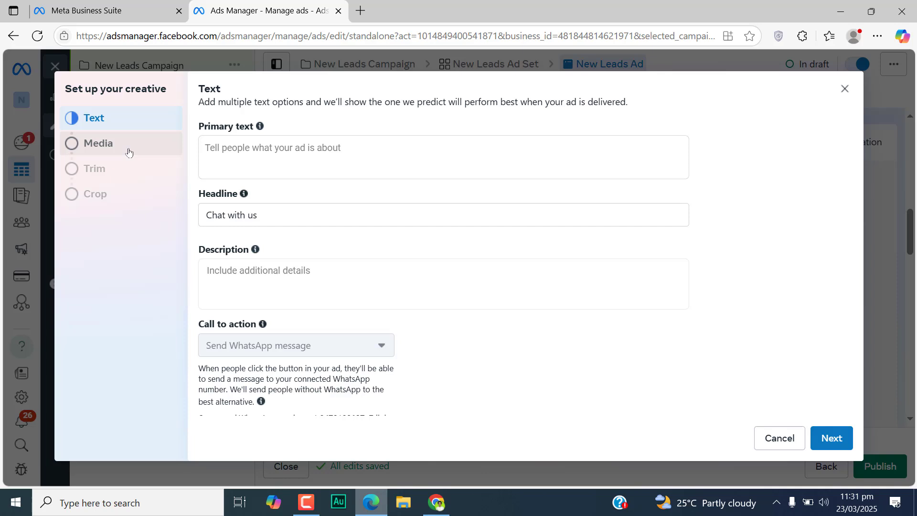
{"action": "left_click", "coordinate": [129, 152]}
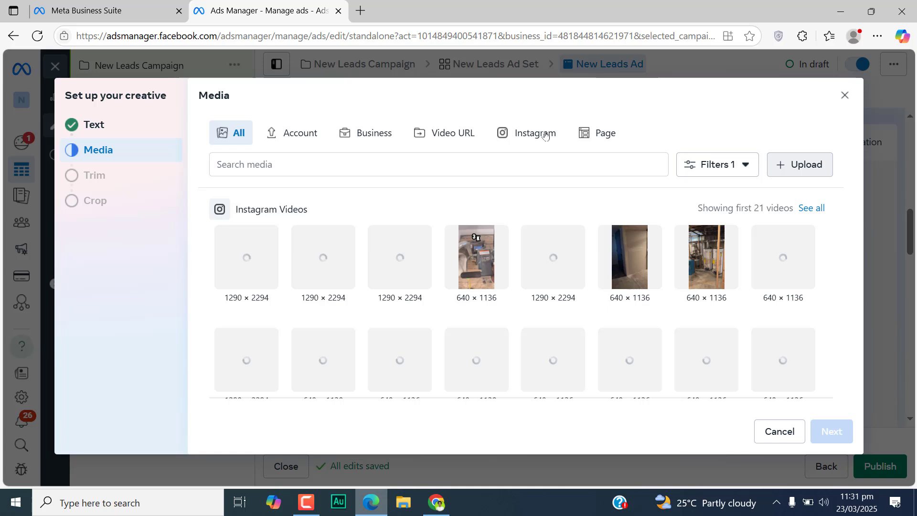
Browse the Instagram videos, then select the 576 × 1024 white bathroom video from the Amco Renovations Page and continue to cropping.
{"action": "left_click", "coordinate": [545, 133]}
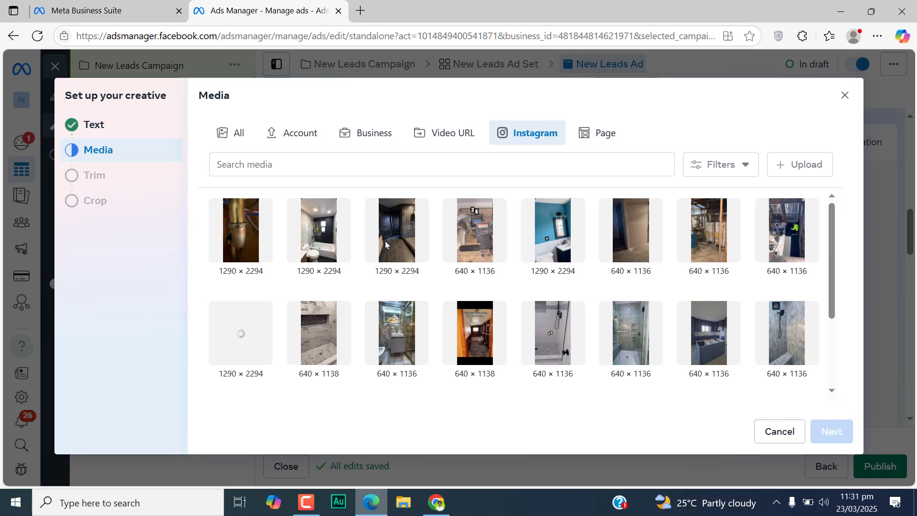
{"action": "left_click", "coordinate": [608, 139]}
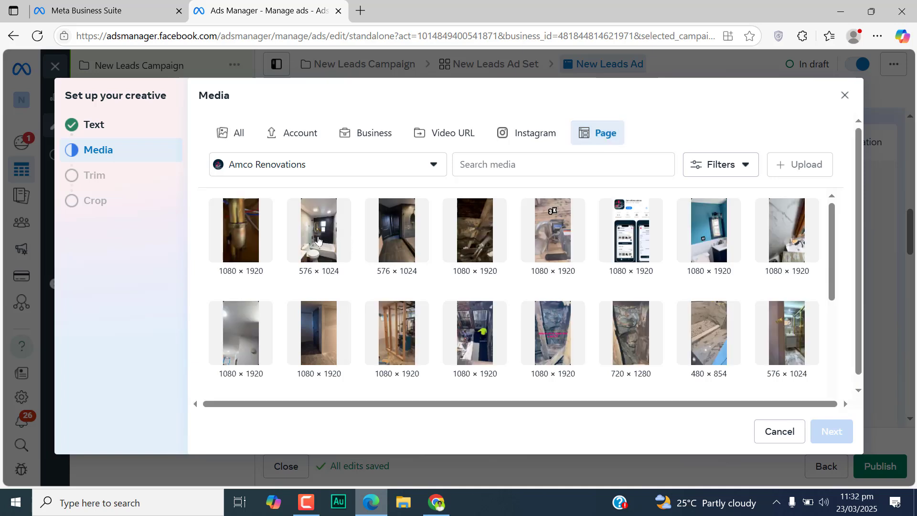
{"action": "left_click", "coordinate": [318, 240]}
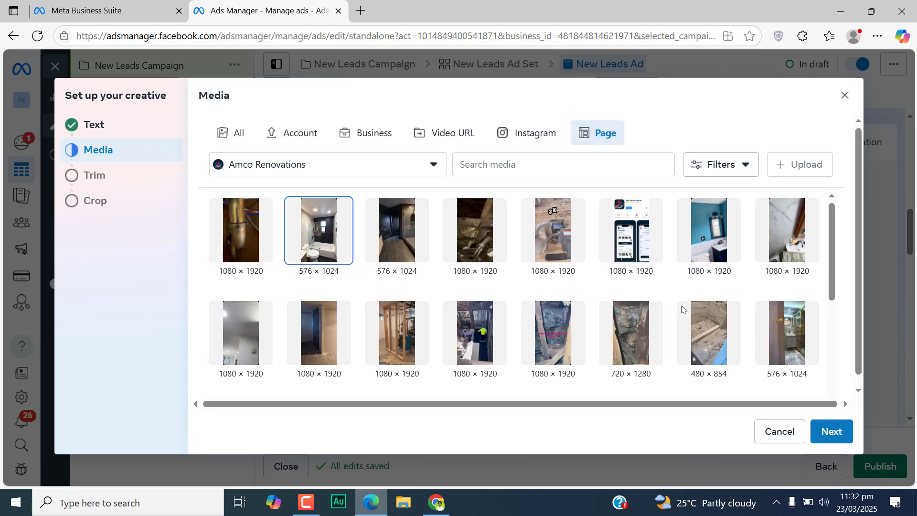
{"action": "left_click", "coordinate": [831, 438]}
Review the vertical and square placement crops, keep both at Original, and finish the video creative setup.
{"action": "scroll", "coordinate": [352, 239], "scroll_direction": "down", "scroll_amount": 3}
{"action": "scroll", "coordinate": [352, 239], "scroll_direction": "up", "scroll_amount": 3}
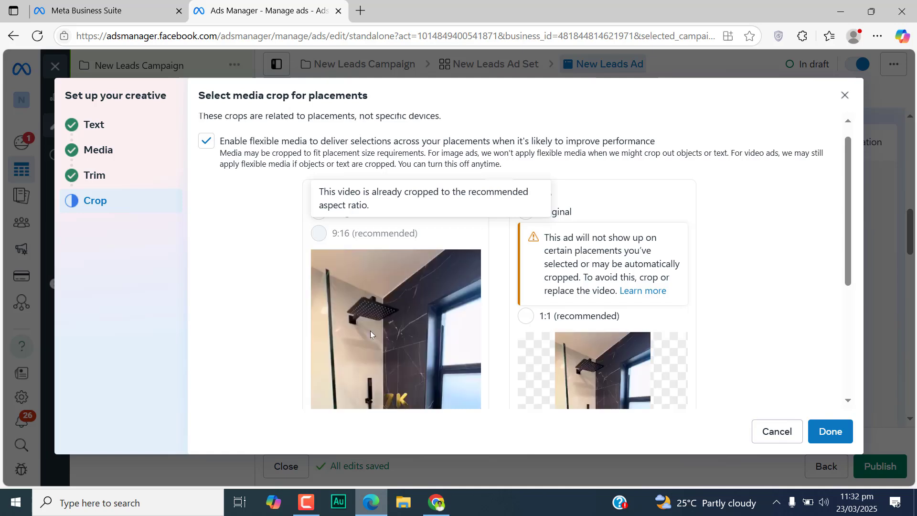
{"action": "scroll", "coordinate": [370, 331], "scroll_direction": "down", "scroll_amount": 3}
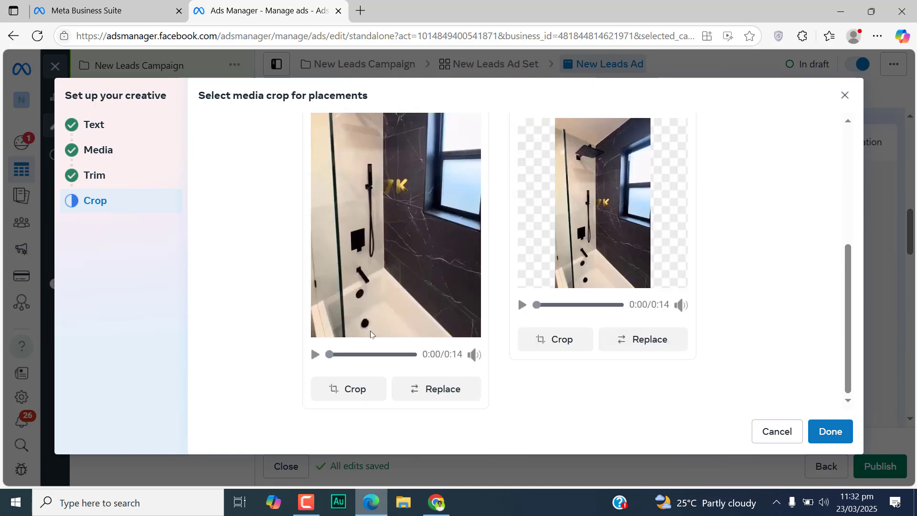
{"action": "scroll", "coordinate": [371, 333], "scroll_direction": "up", "scroll_amount": 3}
{"action": "scroll", "coordinate": [578, 296], "scroll_direction": "down", "scroll_amount": 1}
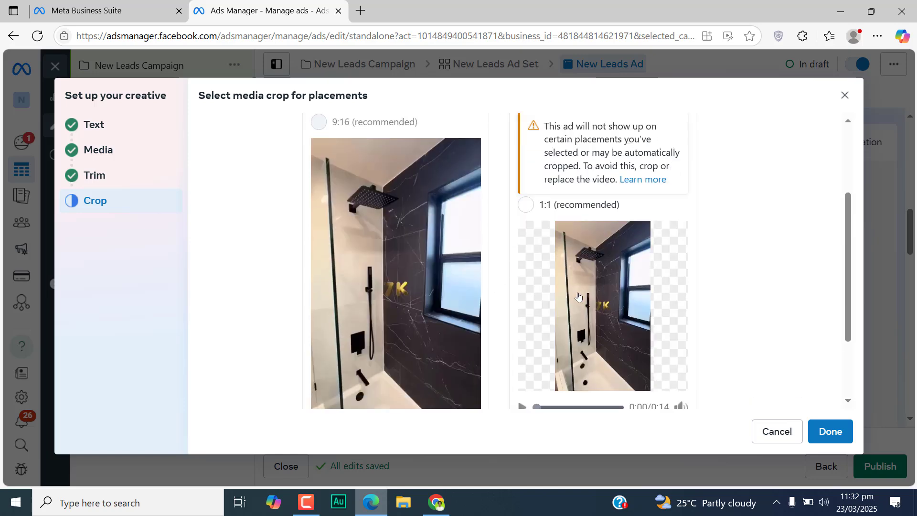
{"action": "scroll", "coordinate": [579, 296], "scroll_direction": "down", "scroll_amount": 1}
{"action": "scroll", "coordinate": [594, 279], "scroll_direction": "up", "scroll_amount": 3}
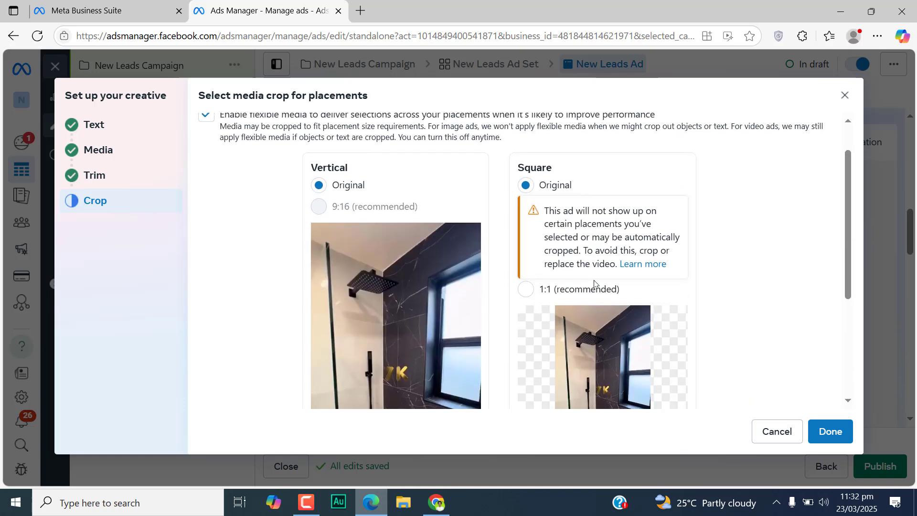
{"action": "scroll", "coordinate": [612, 283], "scroll_direction": "down", "scroll_amount": 4}
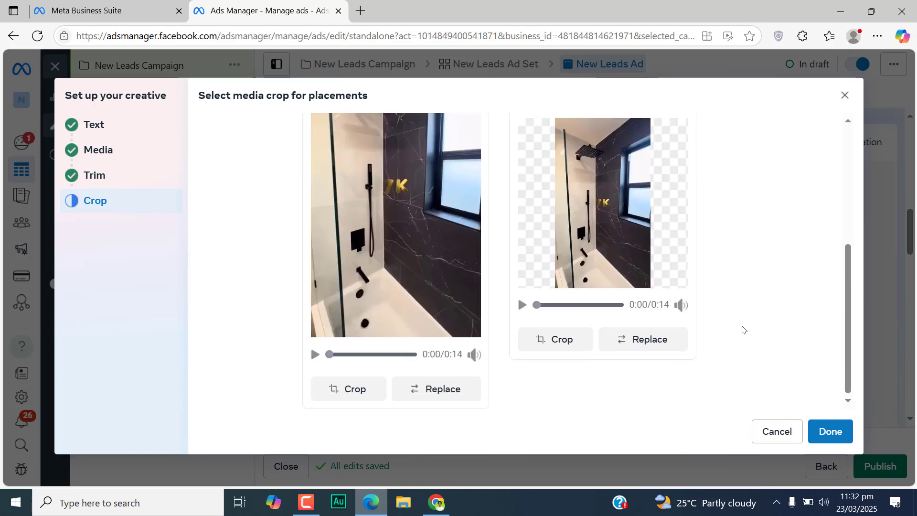
{"action": "left_click", "coordinate": [843, 433]}
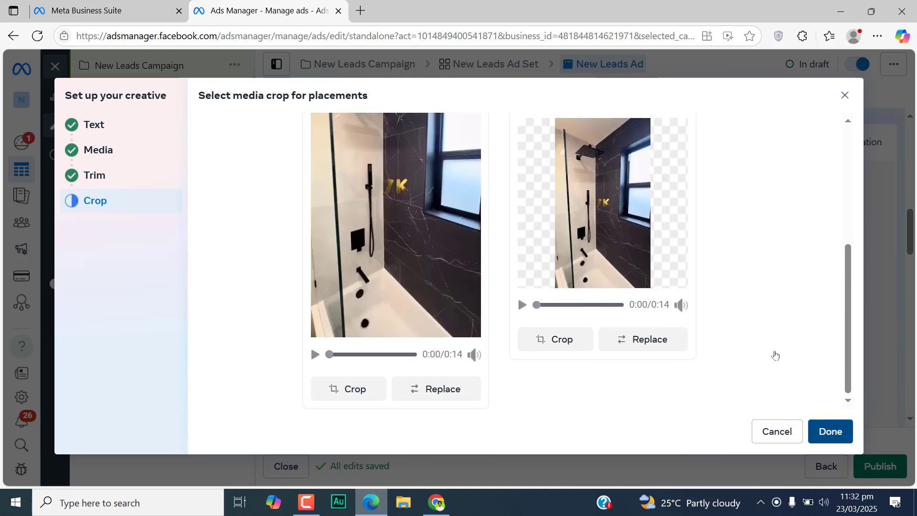
Switch to ChatGPT and ask it to write different primary text, headline and description for the bathroom renovations services campaign on Meta.
{"action": "scroll", "coordinate": [443, 291], "scroll_direction": "down", "scroll_amount": 1}
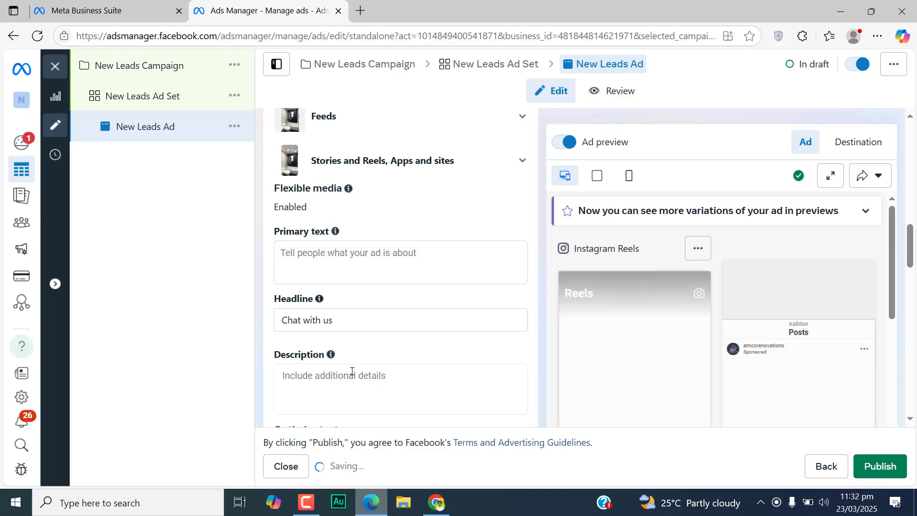
{"action": "key", "text": "alt+Tab"}
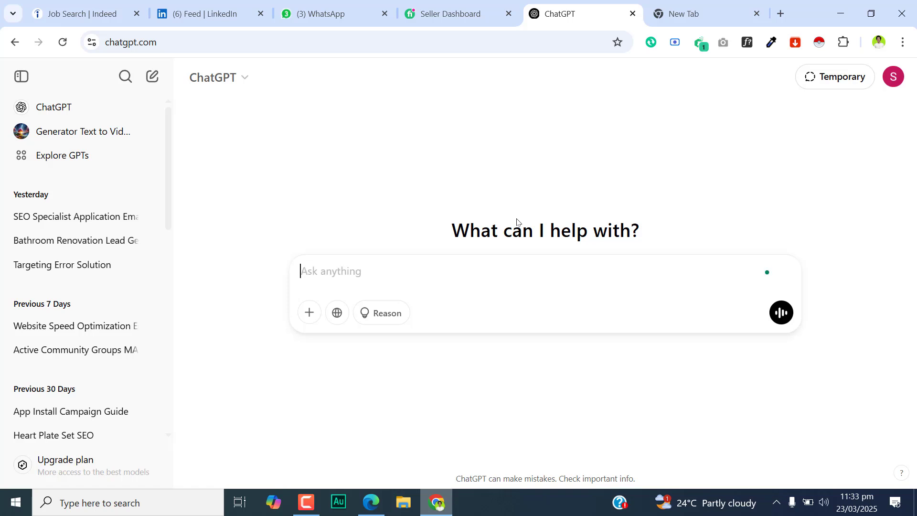
{"action": "type", "text": "write different primary text, headline and description for our bathroom renovations services campaign on meta."}
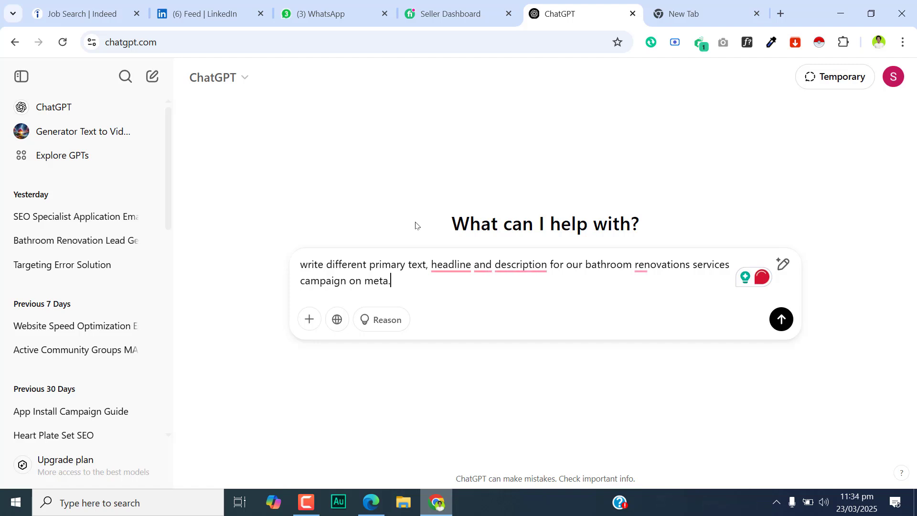
{"action": "key", "text": "Return"}
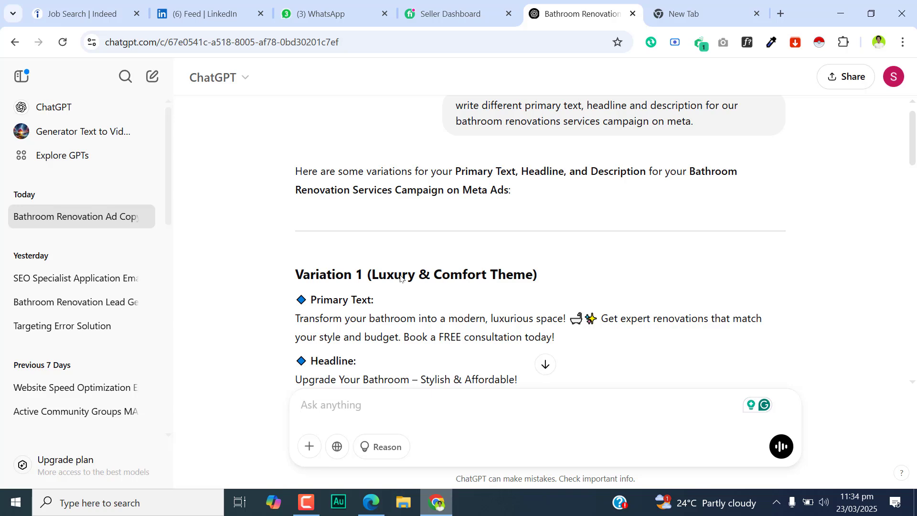
Copy Variation 1's primary text from ChatGPT into the ad's primary text in Ads Manager.
{"action": "scroll", "coordinate": [401, 277], "scroll_direction": "down", "scroll_amount": 2}
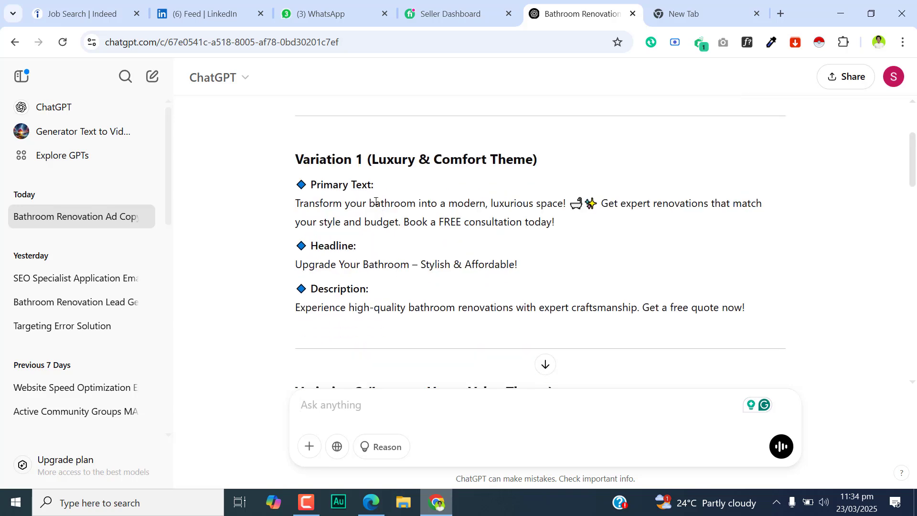
{"action": "triple_click", "coordinate": [376, 202]}
{"action": "key", "text": "ctrl+c"}
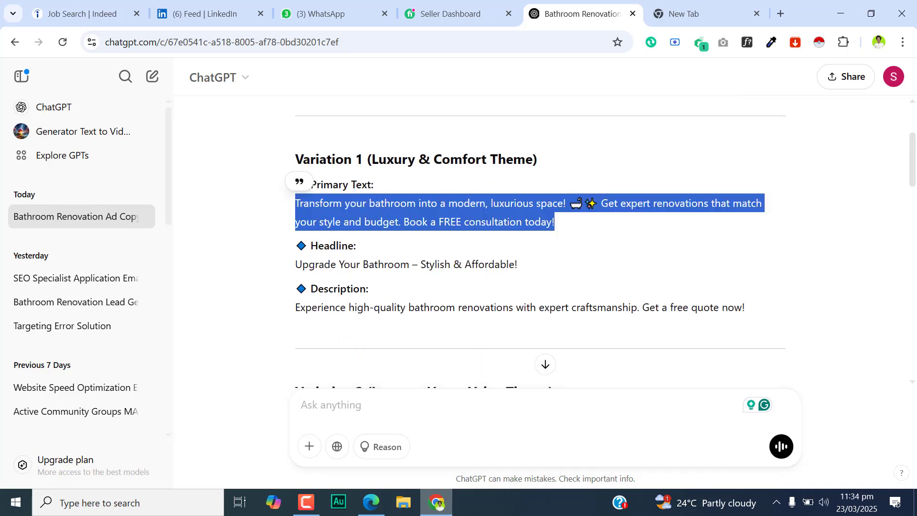
{"action": "left_click", "coordinate": [371, 502]}
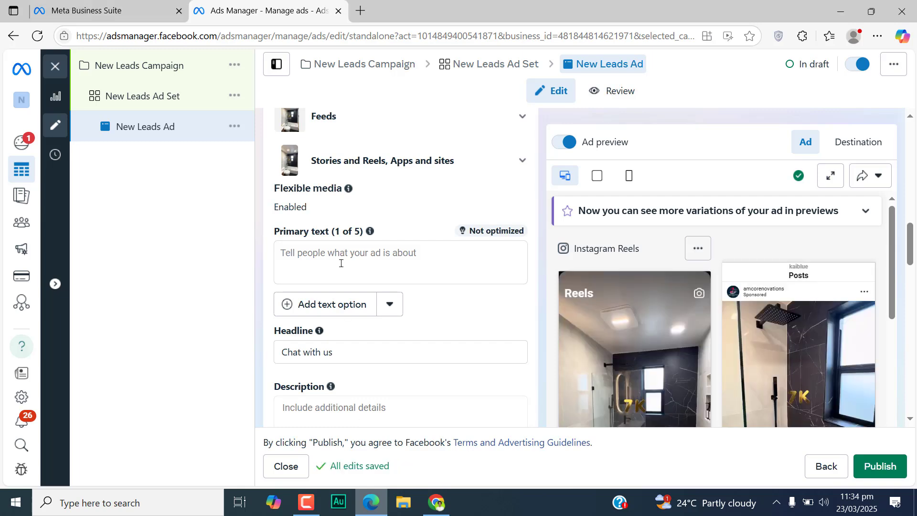
{"action": "left_click", "coordinate": [341, 263]}
{"action": "key", "text": "ctrl+v"}
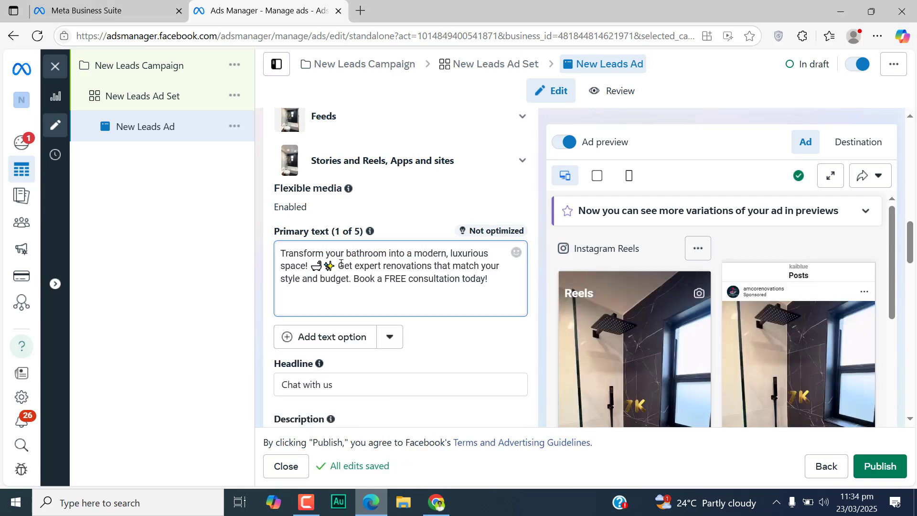
Replace the ad's headline with ChatGPT's Variation 1 headline, "Upgrade Your Bathroom – Stylish & Affordable!".
{"action": "left_click", "coordinate": [436, 501]}
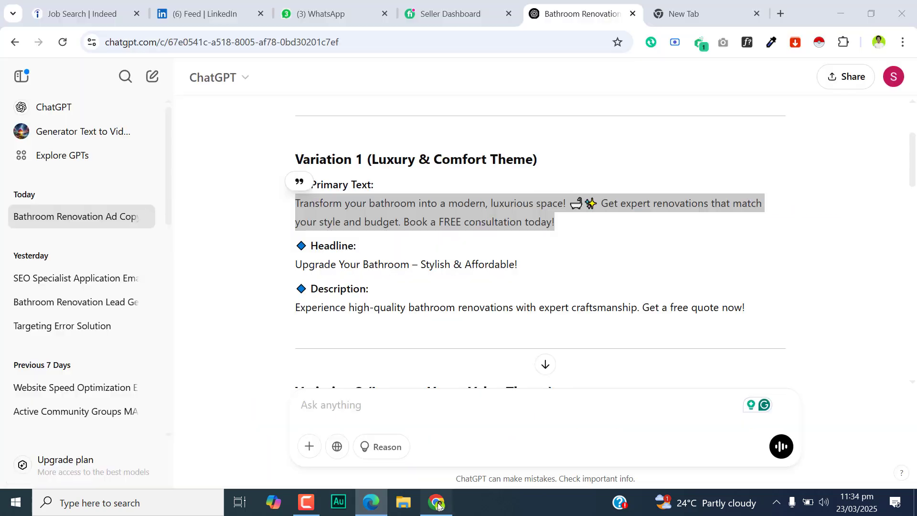
{"action": "triple_click", "coordinate": [366, 266]}
{"action": "key", "text": "ctrl+c"}
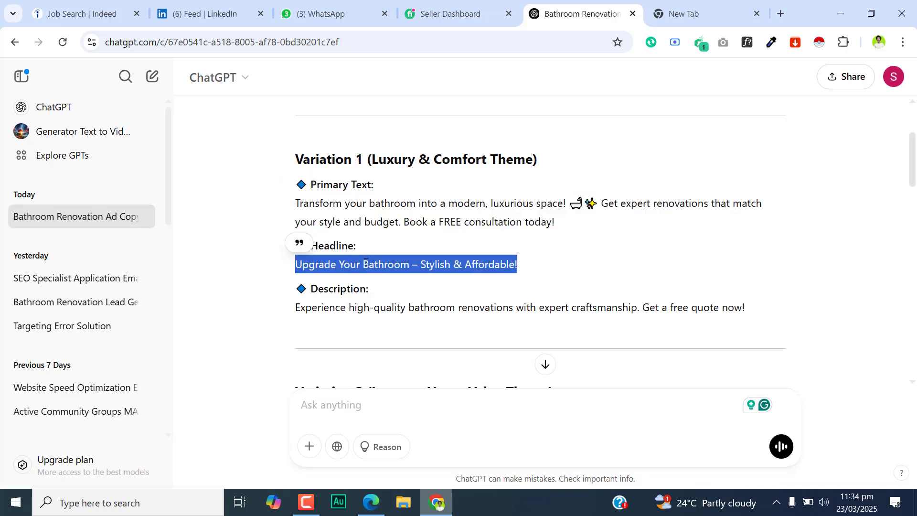
{"action": "left_click", "coordinate": [371, 501]}
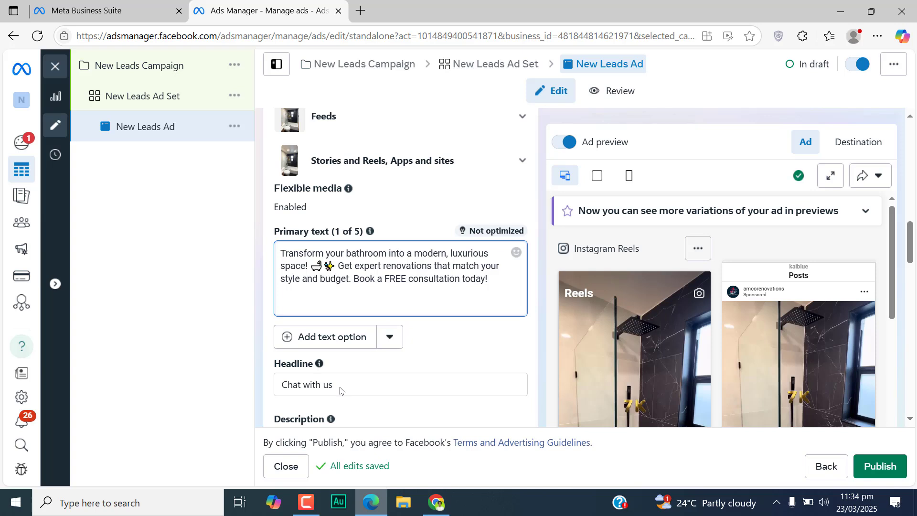
{"action": "triple_click", "coordinate": [341, 391]}
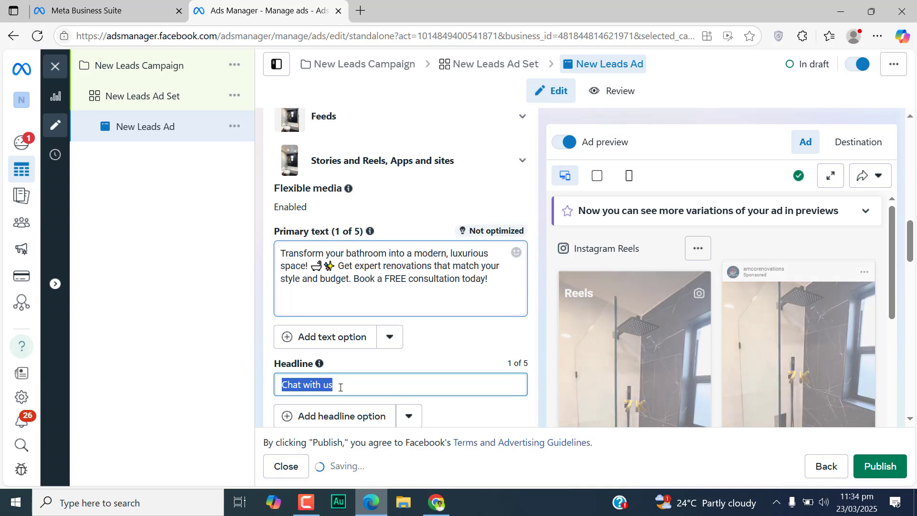
{"action": "key", "text": "ctrl+v"}
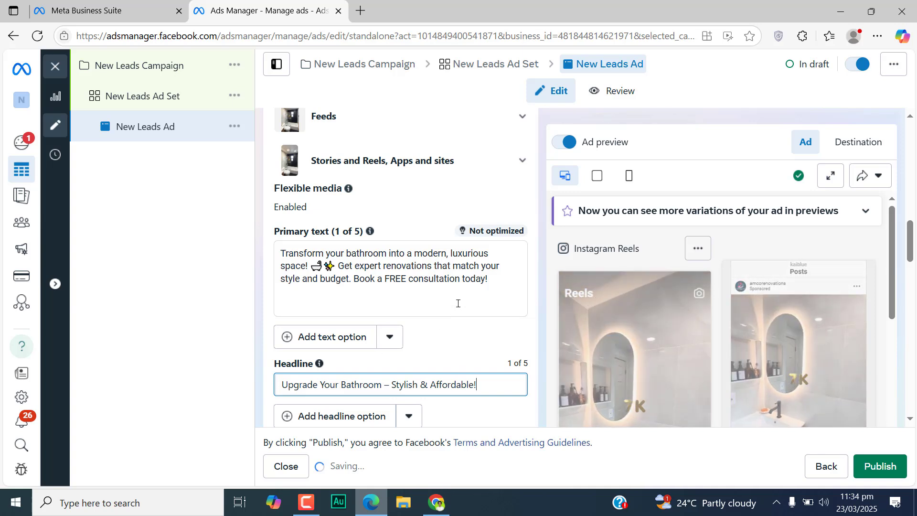
Add separate "website" and "Contact" lines below the existing primary text, with blank lines between them.
{"action": "left_click", "coordinate": [496, 285]}
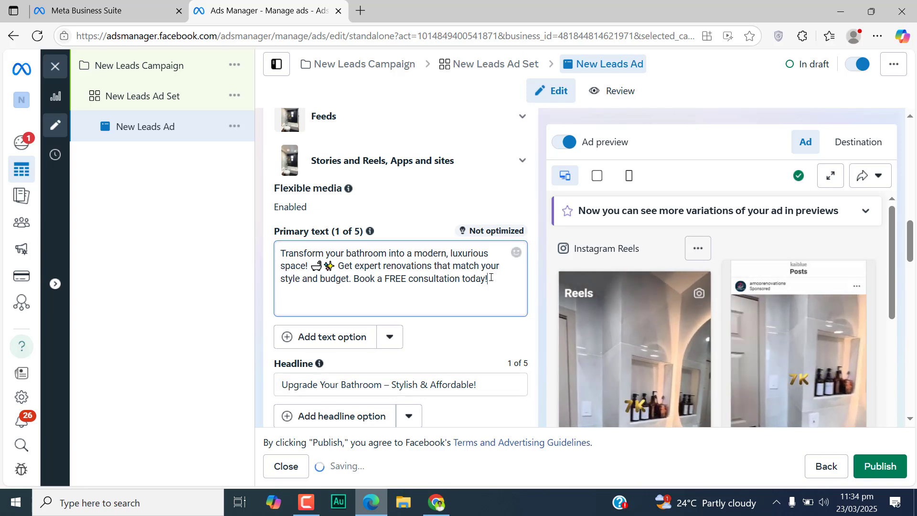
{"action": "key", "text": "Return"}
{"action": "key", "text": "Return"}
{"action": "type", "text": "webs"}
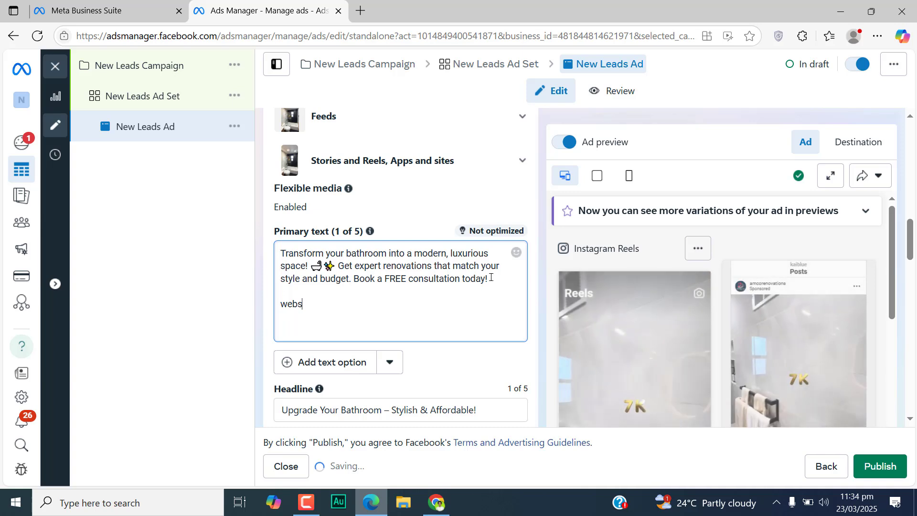
{"action": "type", "text": "ite"}
{"action": "key", "text": "Return"}
{"action": "key", "text": "Return"}
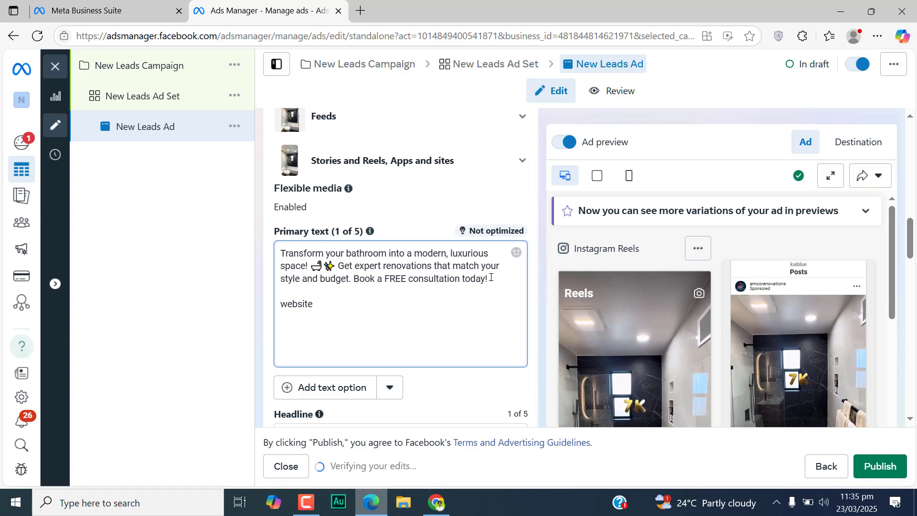
{"action": "type", "text": "Contact"}
{"action": "key", "text": "Return"}
{"action": "key", "text": "Return"}
{"action": "key", "text": "Return"}
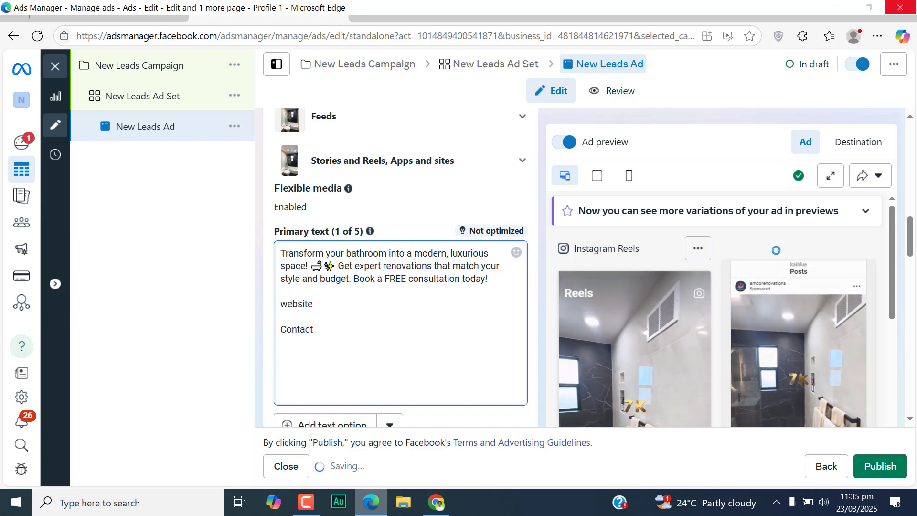
Copy ChatGPT's Variation 1 description into the ad's description in Ads Manager: "Experience high-quality bathroom renovations with expert craftsmanship. Get a free quote now!".
{"action": "key", "text": "alt+Tab"}
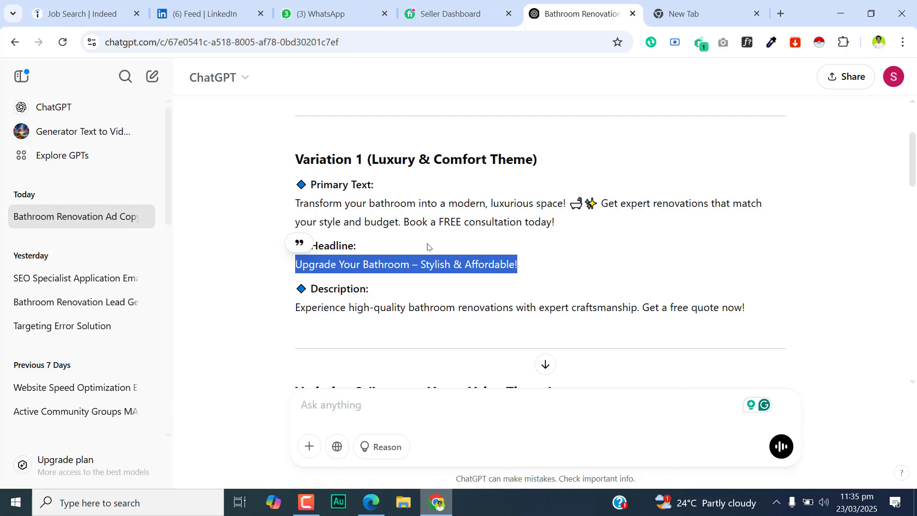
{"action": "triple_click", "coordinate": [410, 309]}
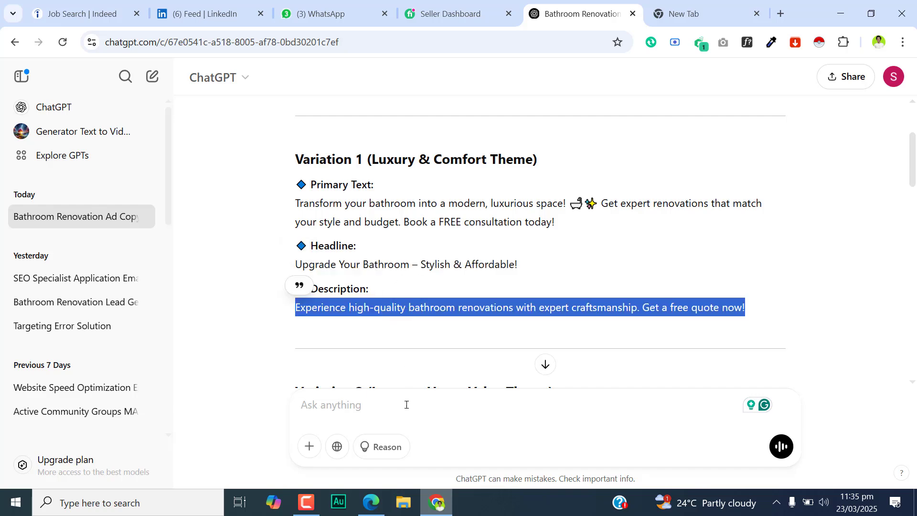
{"action": "key", "text": "alt+Tab"}
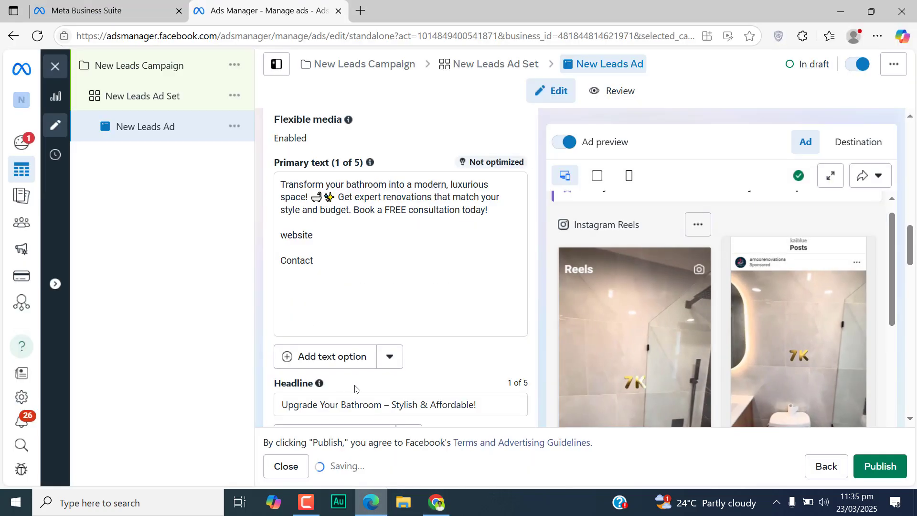
{"action": "scroll", "coordinate": [399, 179], "scroll_direction": "down", "scroll_amount": 5}
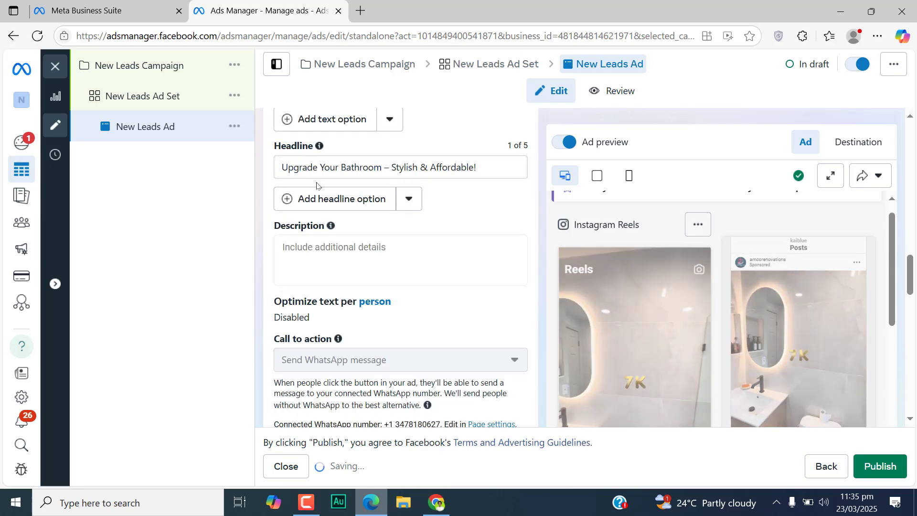
{"action": "left_click", "coordinate": [361, 245]}
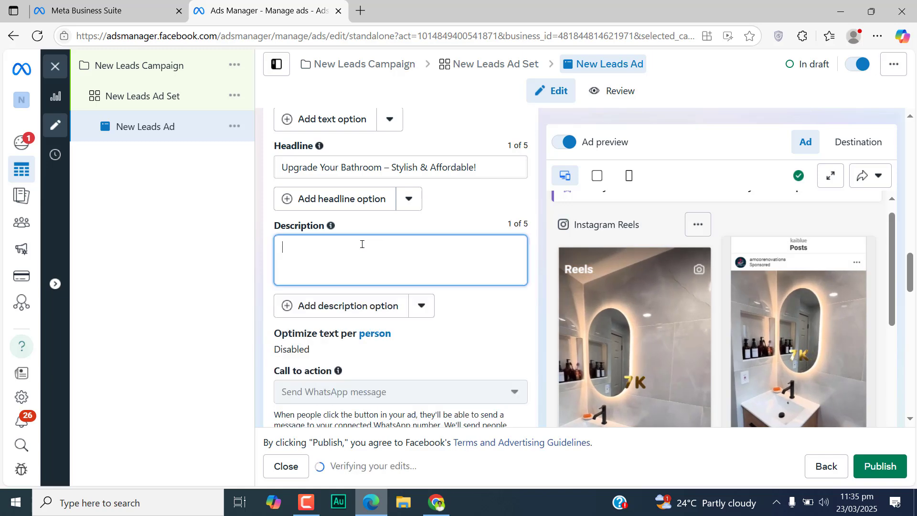
Review the ad's tracking settings, WhatsApp message template, call to action, and entered ad texts.
{"action": "left_click_drag", "start_coordinate": [910, 274], "coordinate": [911, 376]}
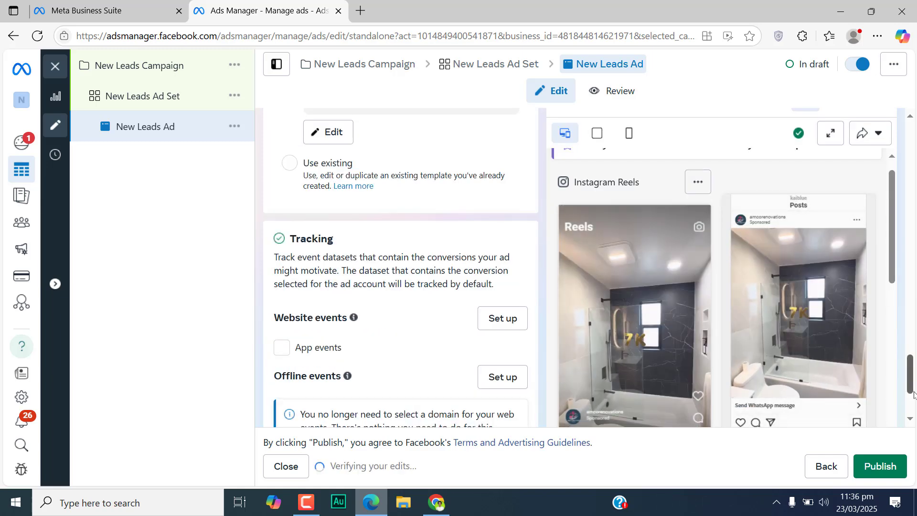
{"action": "scroll", "coordinate": [911, 378], "scroll_direction": "down", "scroll_amount": 3}
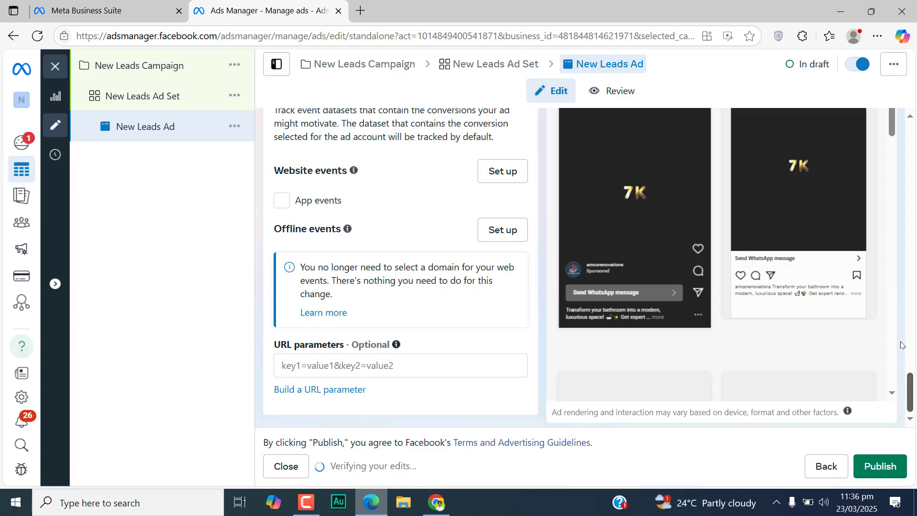
{"action": "scroll", "coordinate": [900, 347], "scroll_direction": "up", "scroll_amount": 5}
{"action": "scroll", "coordinate": [900, 347], "scroll_direction": "up", "scroll_amount": 2}
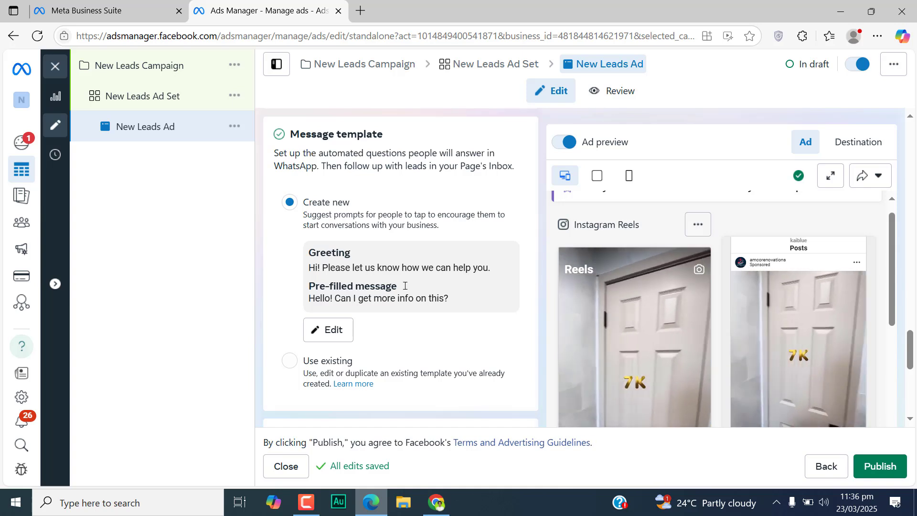
{"action": "scroll", "coordinate": [405, 293], "scroll_direction": "up", "scroll_amount": 1}
{"action": "scroll", "coordinate": [406, 293], "scroll_direction": "up", "scroll_amount": 2}
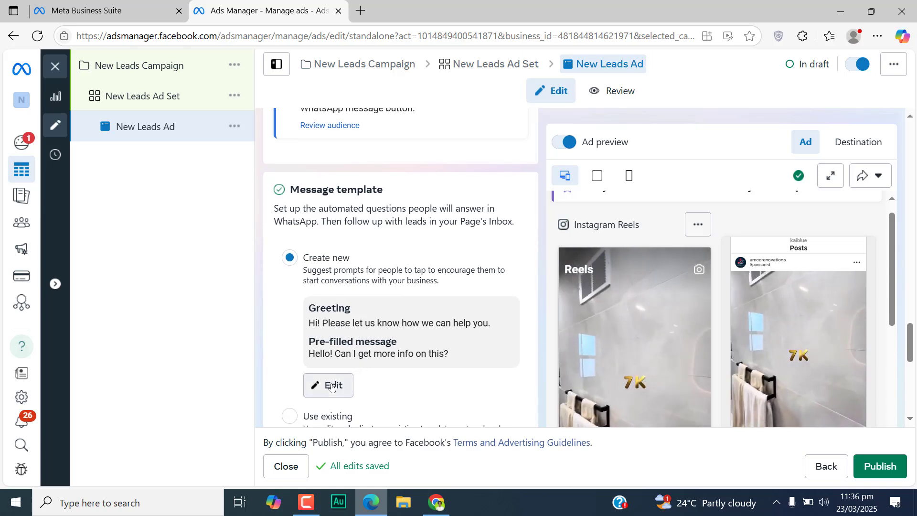
{"action": "scroll", "coordinate": [447, 217], "scroll_direction": "up", "scroll_amount": 4}
{"action": "scroll", "coordinate": [446, 217], "scroll_direction": "up", "scroll_amount": 5}
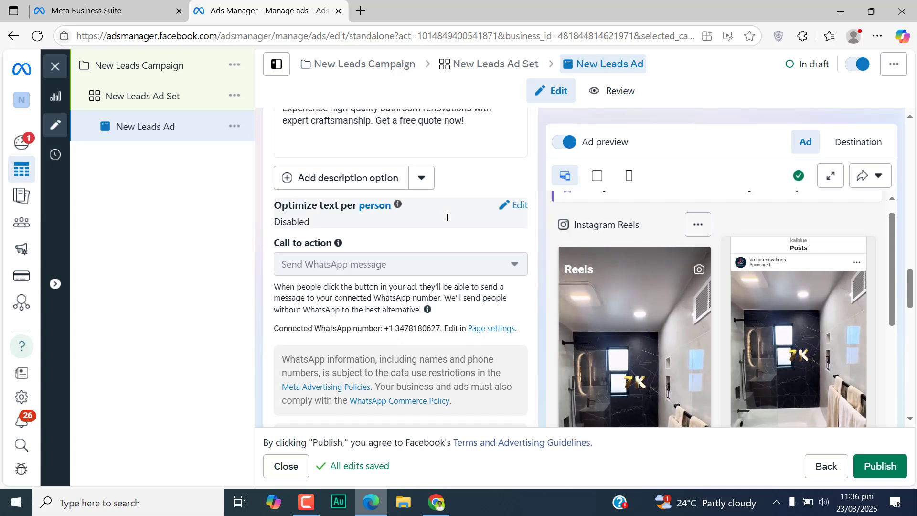
{"action": "scroll", "coordinate": [446, 217], "scroll_direction": "up", "scroll_amount": 4}
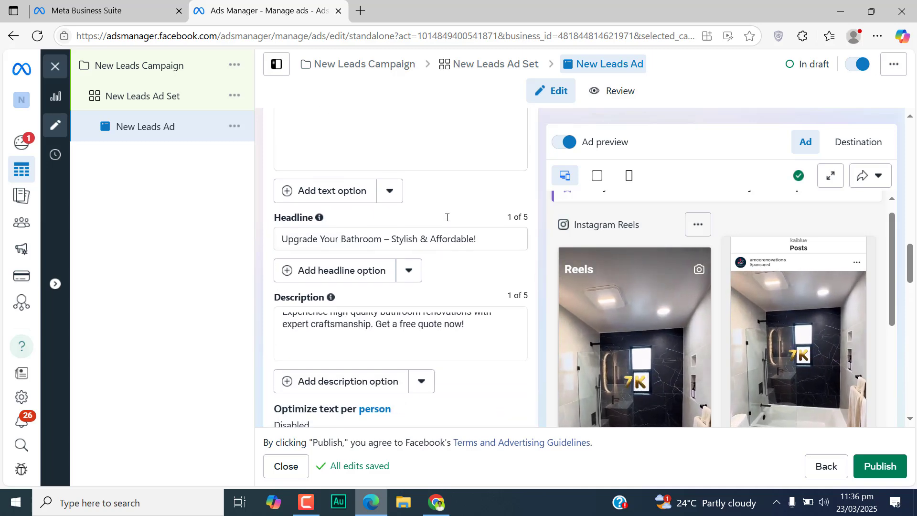
{"action": "scroll", "coordinate": [447, 217], "scroll_direction": "up", "scroll_amount": 5}
Examine the ad previews for the Instagram and Facebook placements, and recheck the remaining ad settings from tracking back to primary text.
{"action": "scroll", "coordinate": [447, 217], "scroll_direction": "down", "scroll_amount": 6}
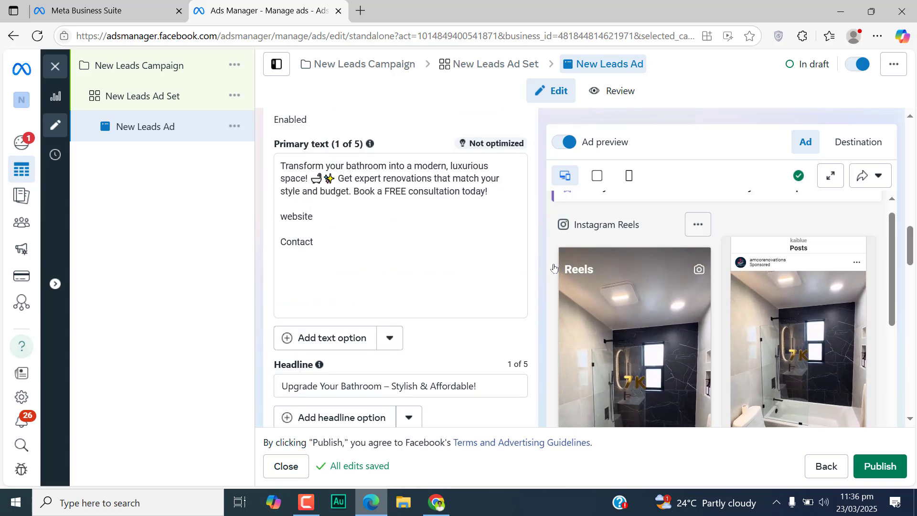
{"action": "scroll", "coordinate": [592, 278], "scroll_direction": "down", "scroll_amount": 5}
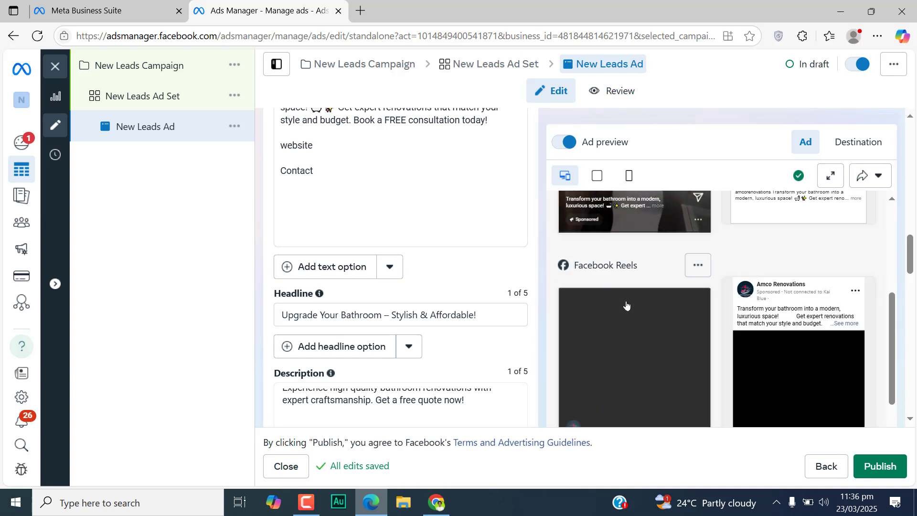
{"action": "scroll", "coordinate": [626, 304], "scroll_direction": "down", "scroll_amount": 2}
{"action": "scroll", "coordinate": [626, 301], "scroll_direction": "down", "scroll_amount": 2}
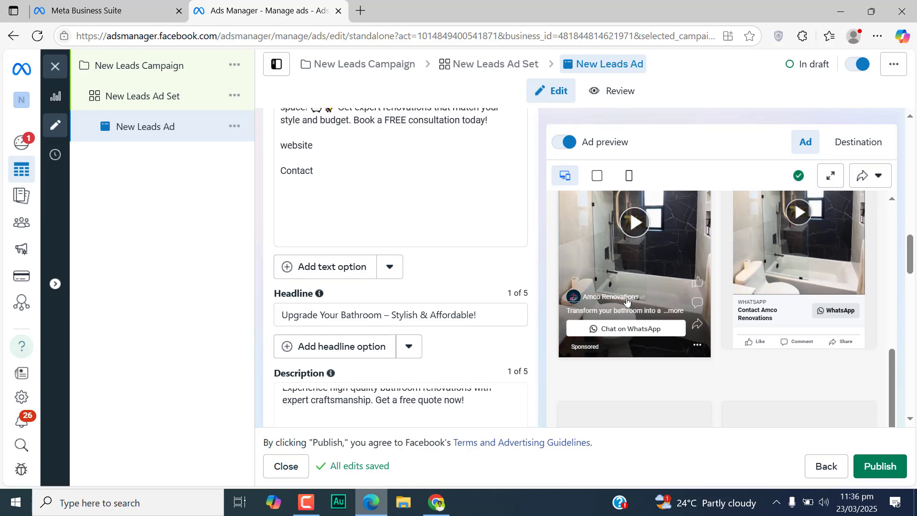
{"action": "scroll", "coordinate": [460, 290], "scroll_direction": "down", "scroll_amount": 10}
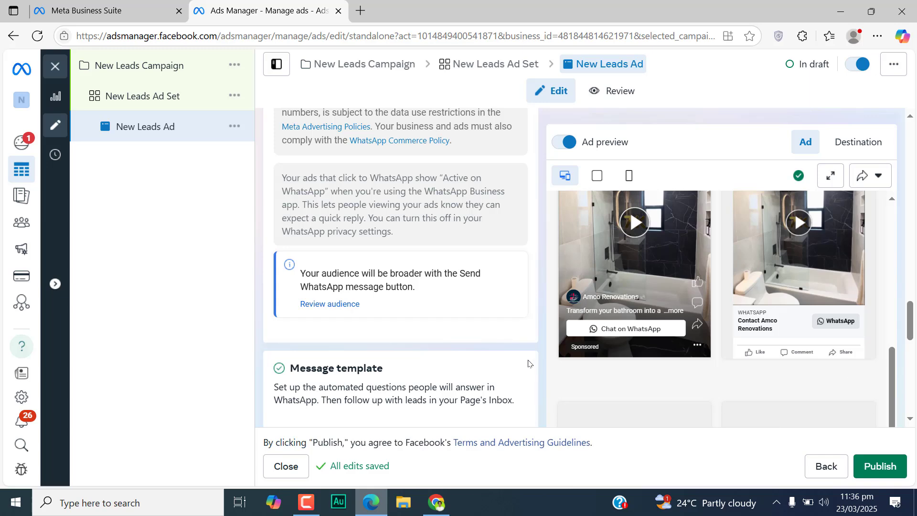
{"action": "scroll", "coordinate": [528, 363], "scroll_direction": "down", "scroll_amount": 5}
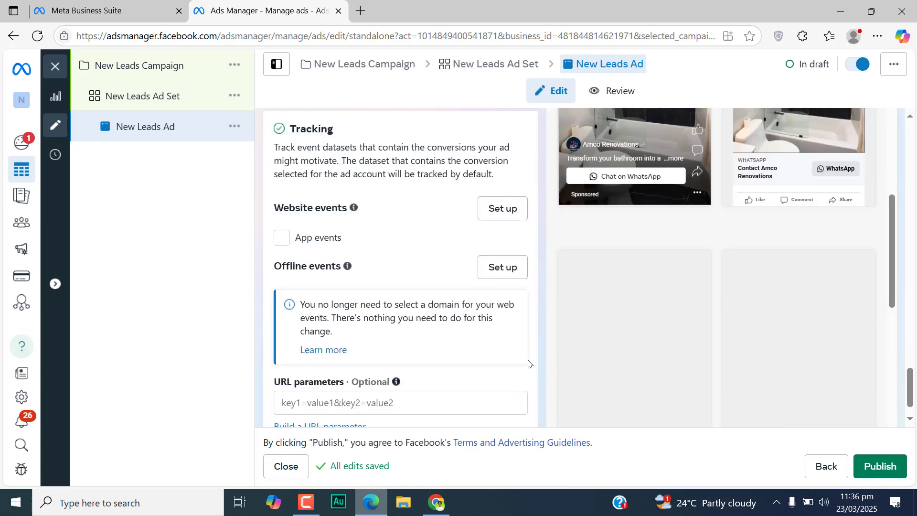
{"action": "scroll", "coordinate": [529, 363], "scroll_direction": "down", "scroll_amount": 1}
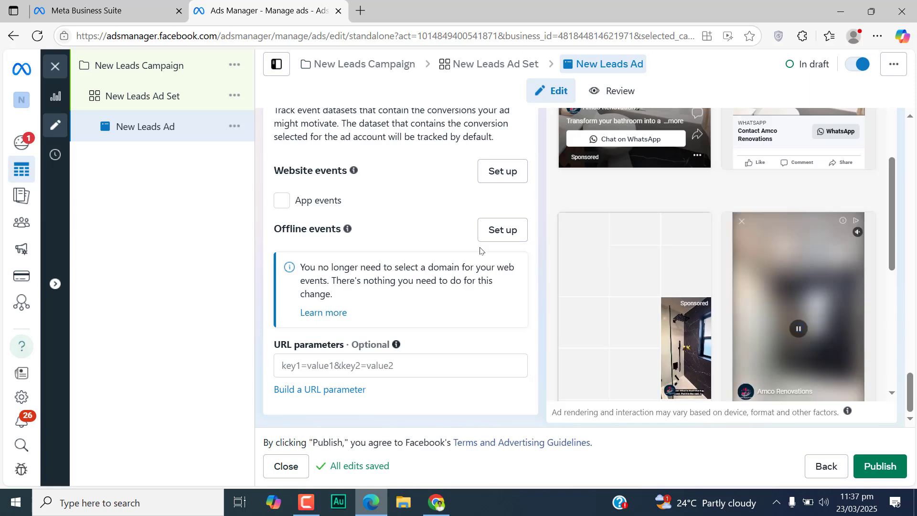
{"action": "scroll", "coordinate": [481, 250], "scroll_direction": "up", "scroll_amount": 3}
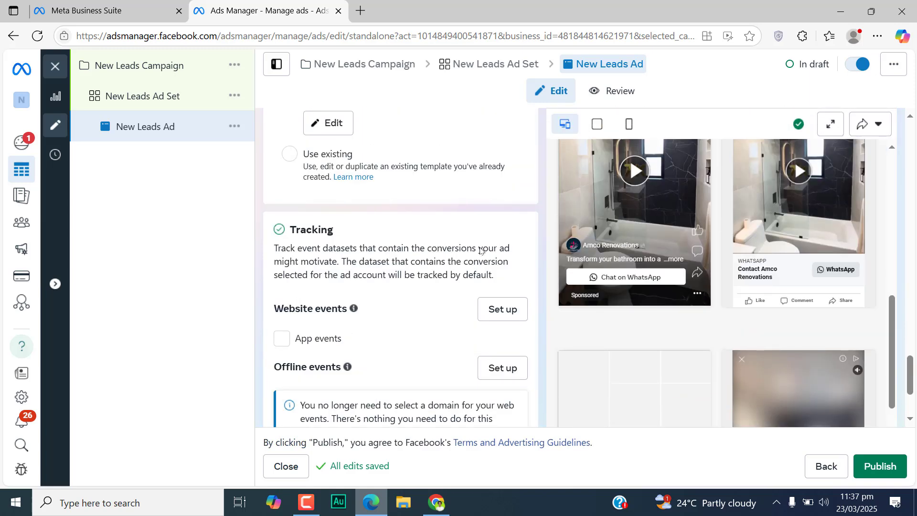
{"action": "scroll", "coordinate": [480, 250], "scroll_direction": "up", "scroll_amount": 10}
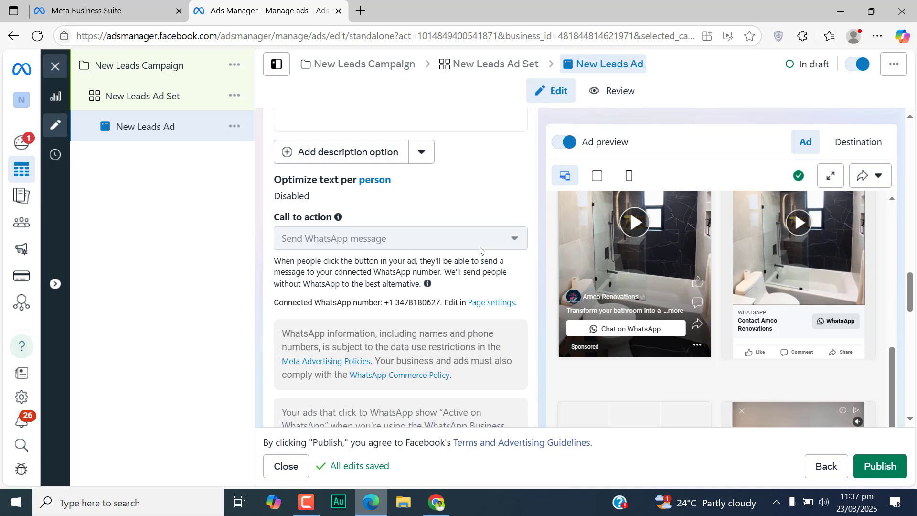
{"action": "scroll", "coordinate": [480, 251], "scroll_direction": "up", "scroll_amount": 6}
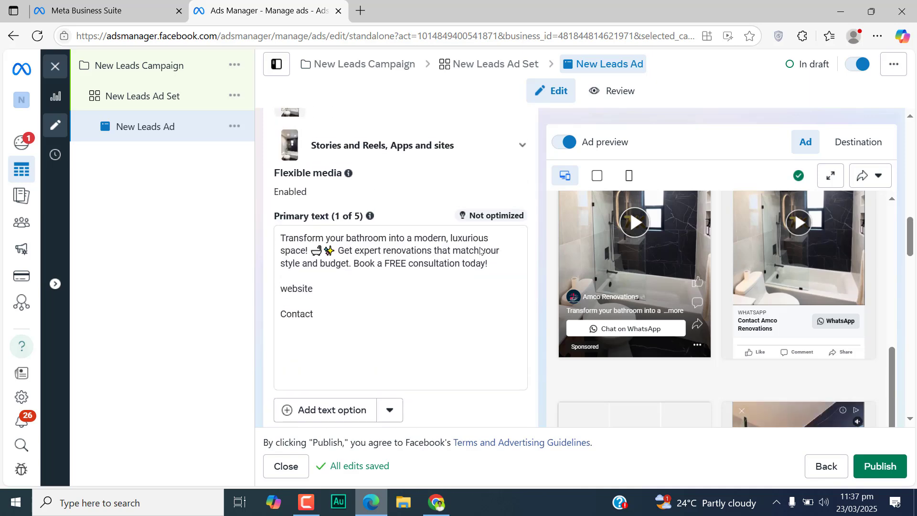